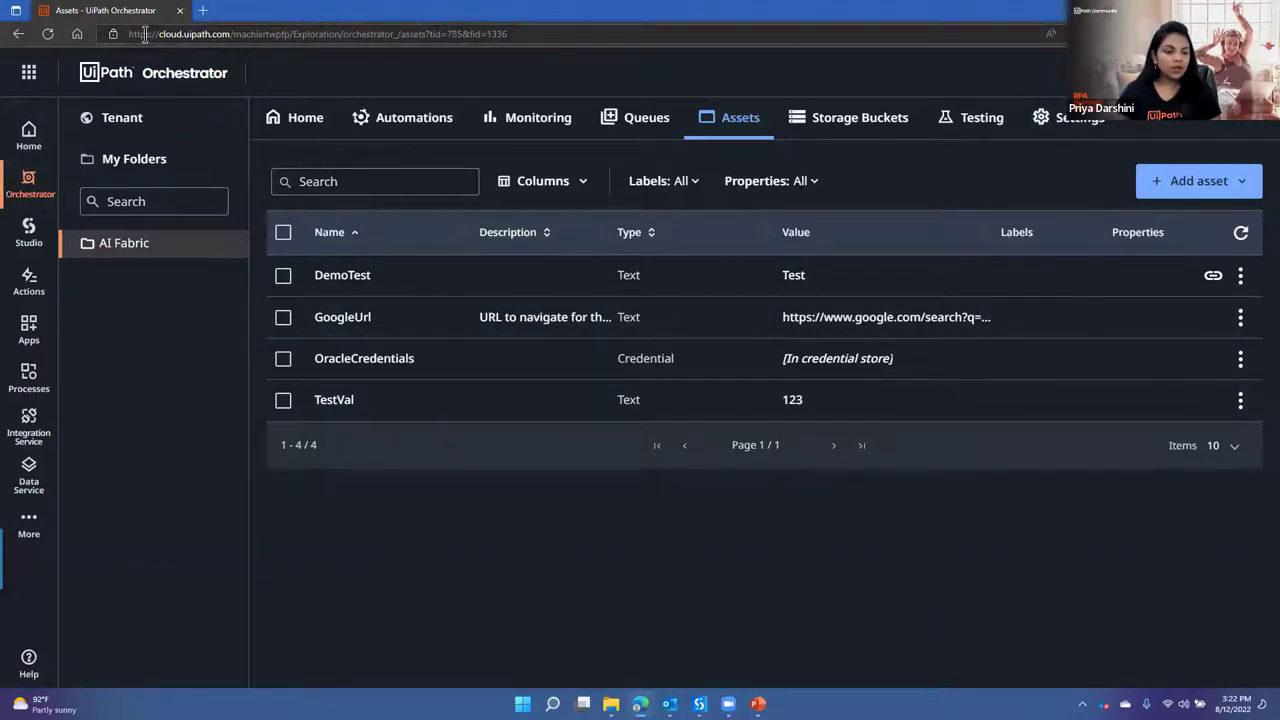
Step: Open the Exploration Orchestrator service from the Automation Cloud home page and show the assets of the AI Fabric folder
{"action": "left_click", "coordinate": [21, 143]}
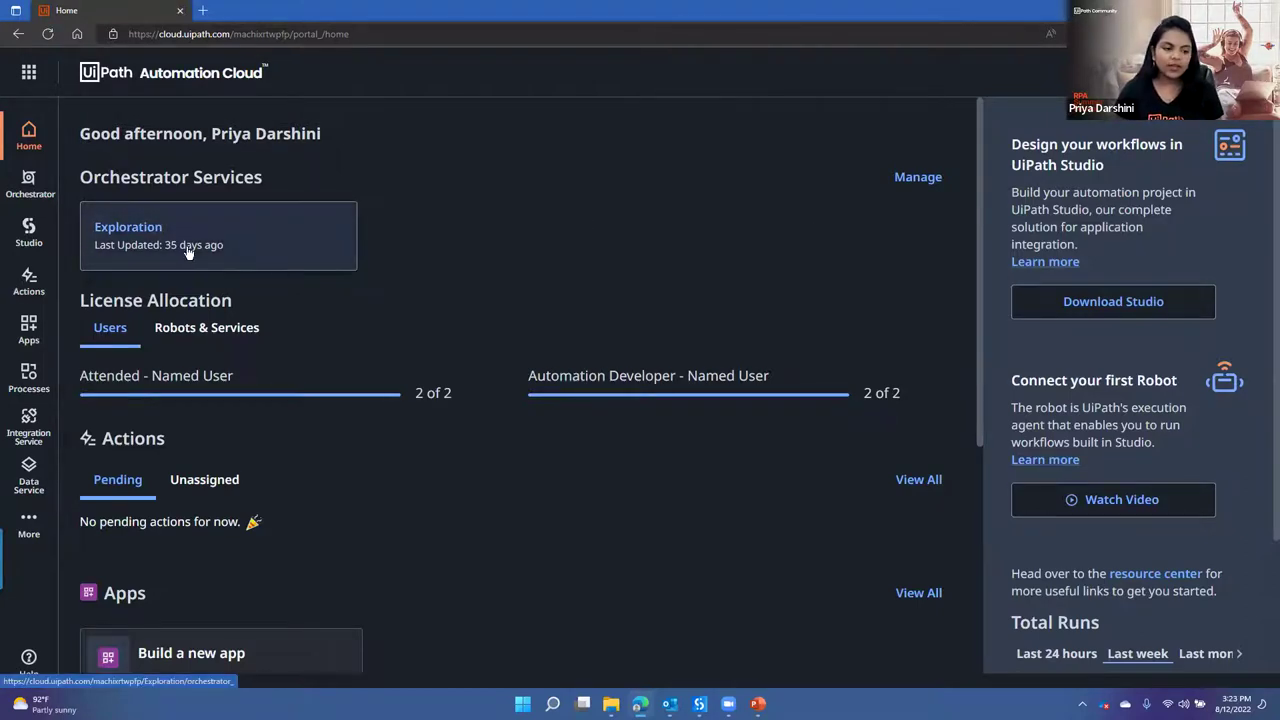
{"action": "left_click", "coordinate": [127, 237]}
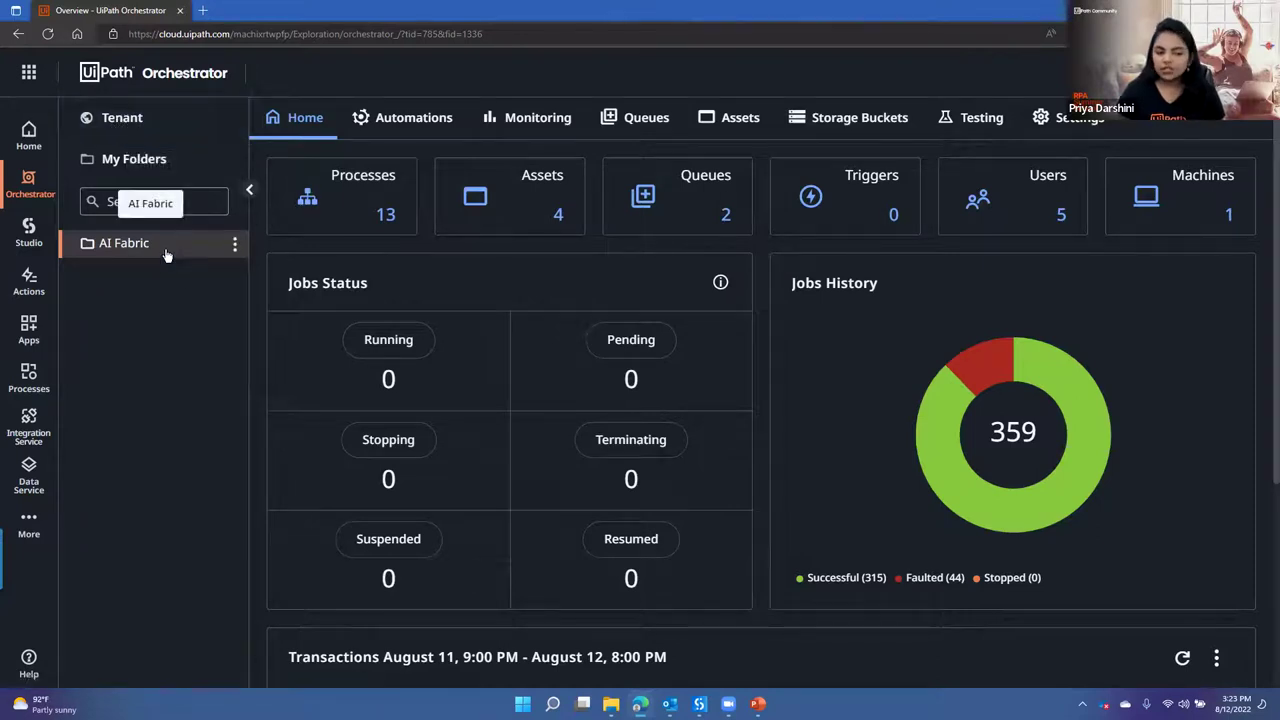
{"action": "left_click", "coordinate": [165, 118]}
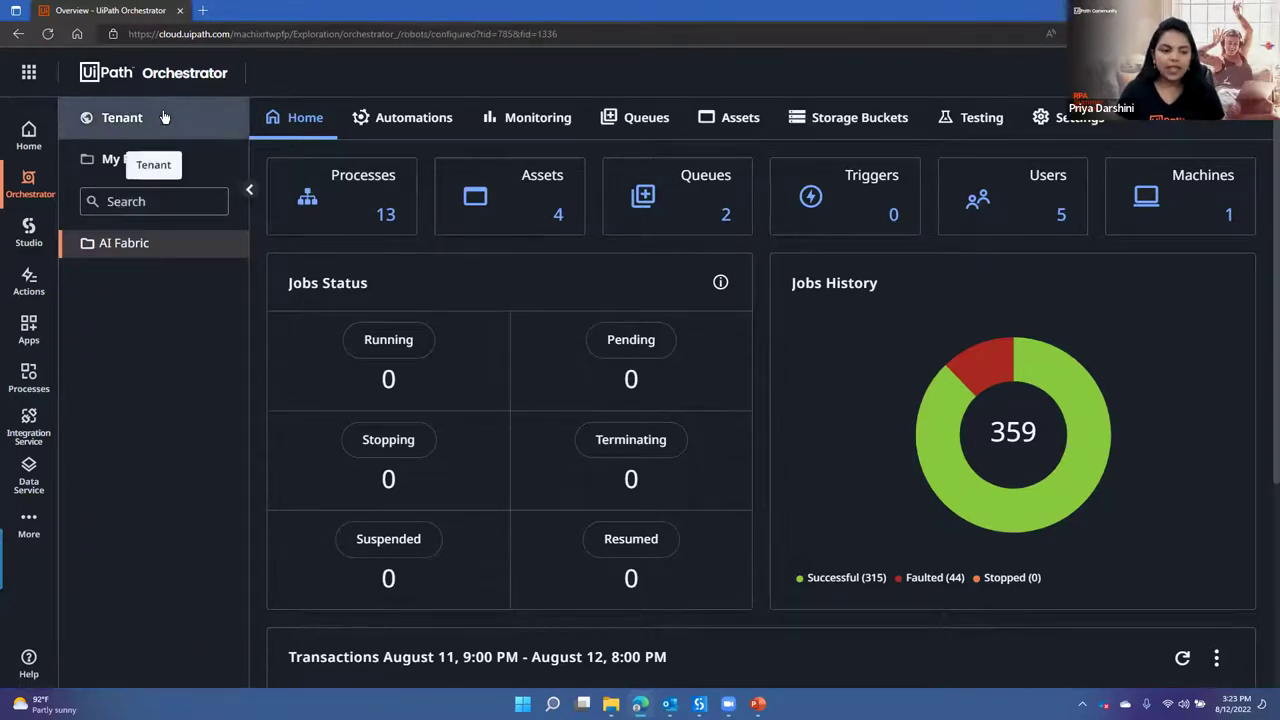
{"action": "left_click", "coordinate": [142, 246]}
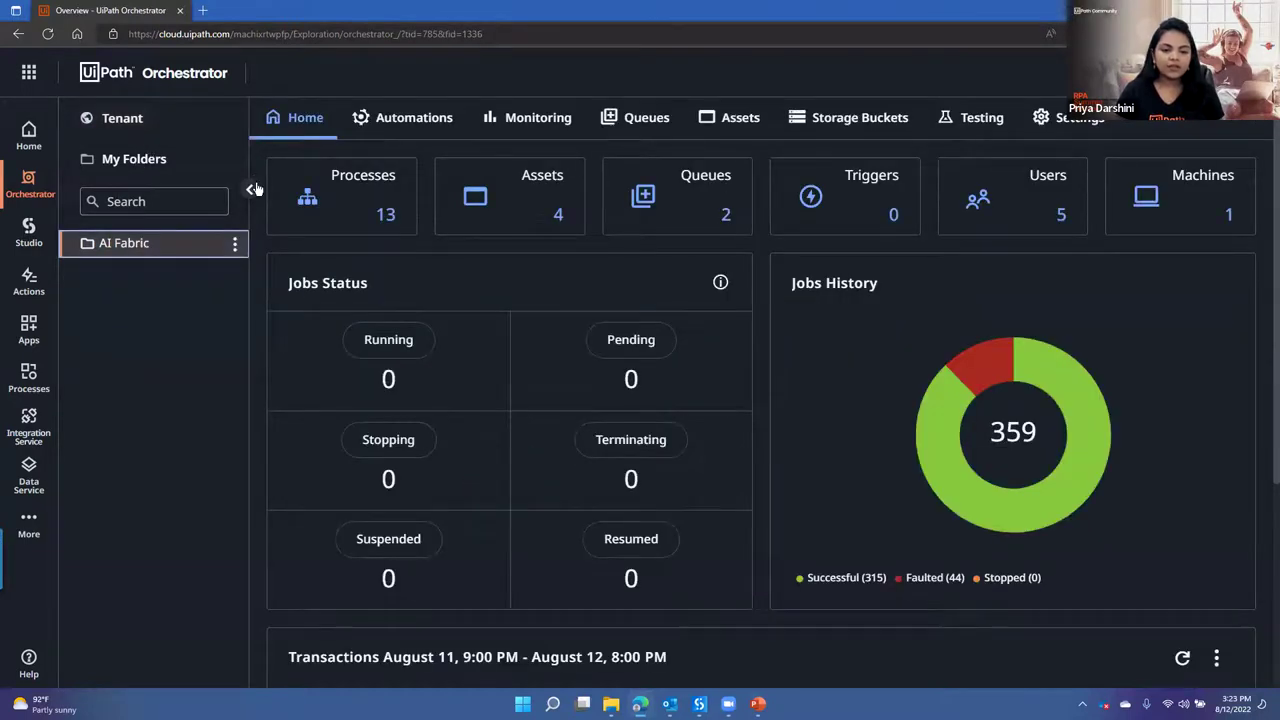
{"action": "left_click", "coordinate": [727, 125]}
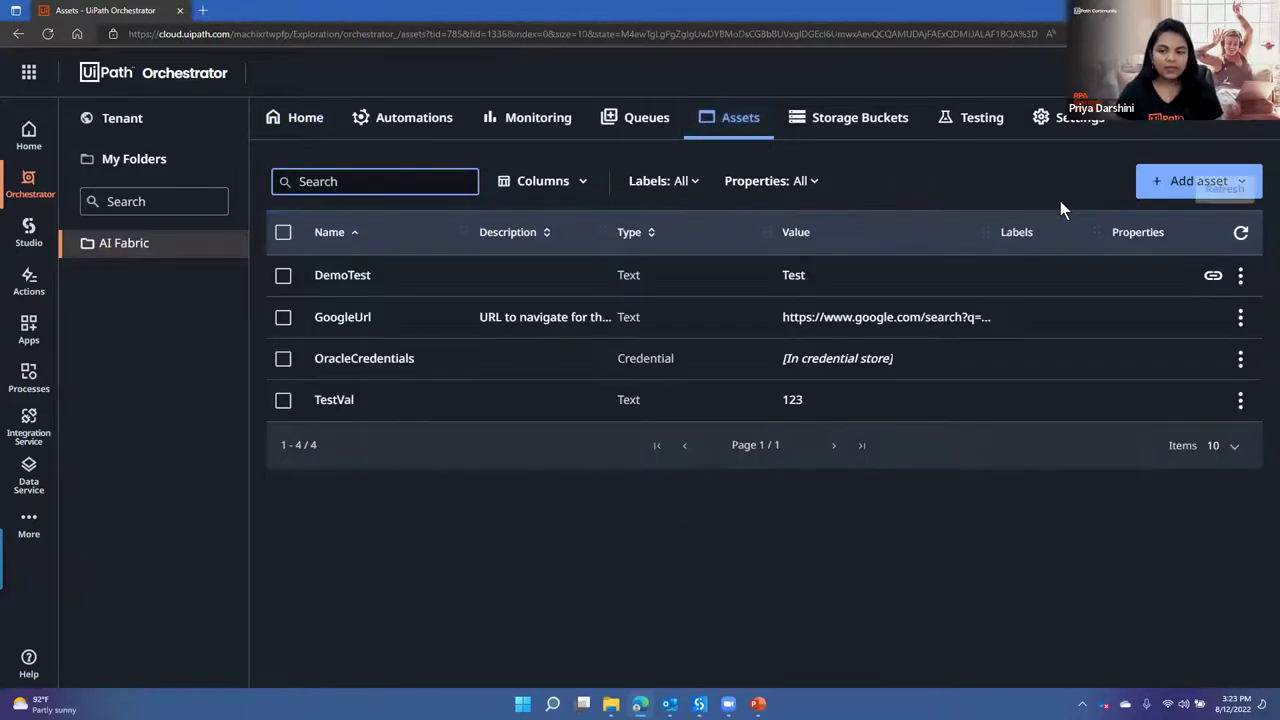
{"action": "left_click", "coordinate": [1175, 190]}
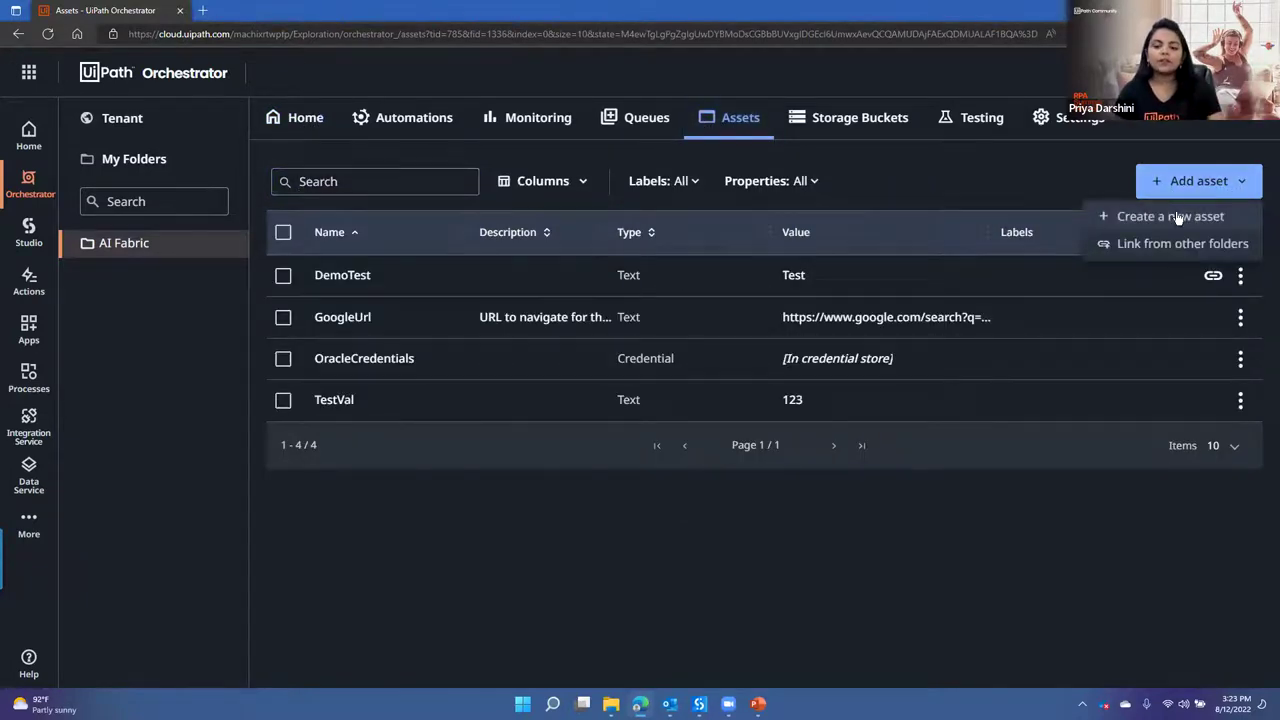
{"action": "left_click", "coordinate": [1176, 215]}
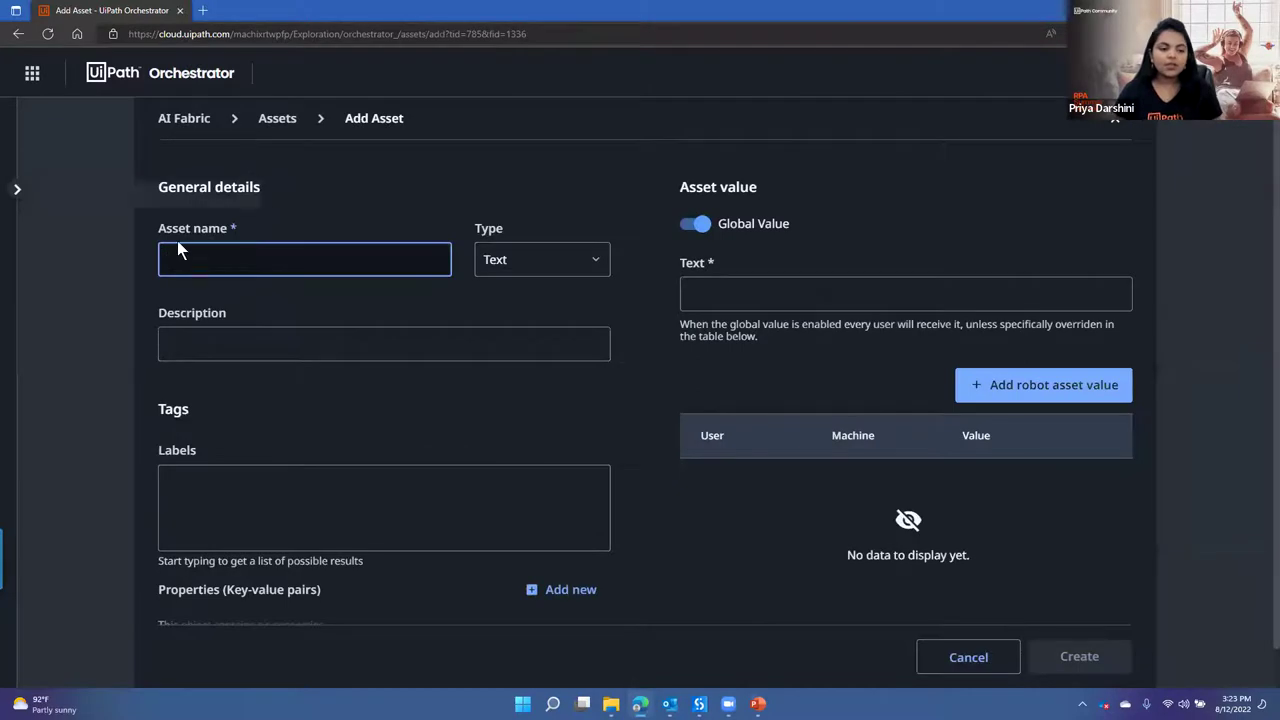
{"action": "left_click", "coordinate": [202, 256]}
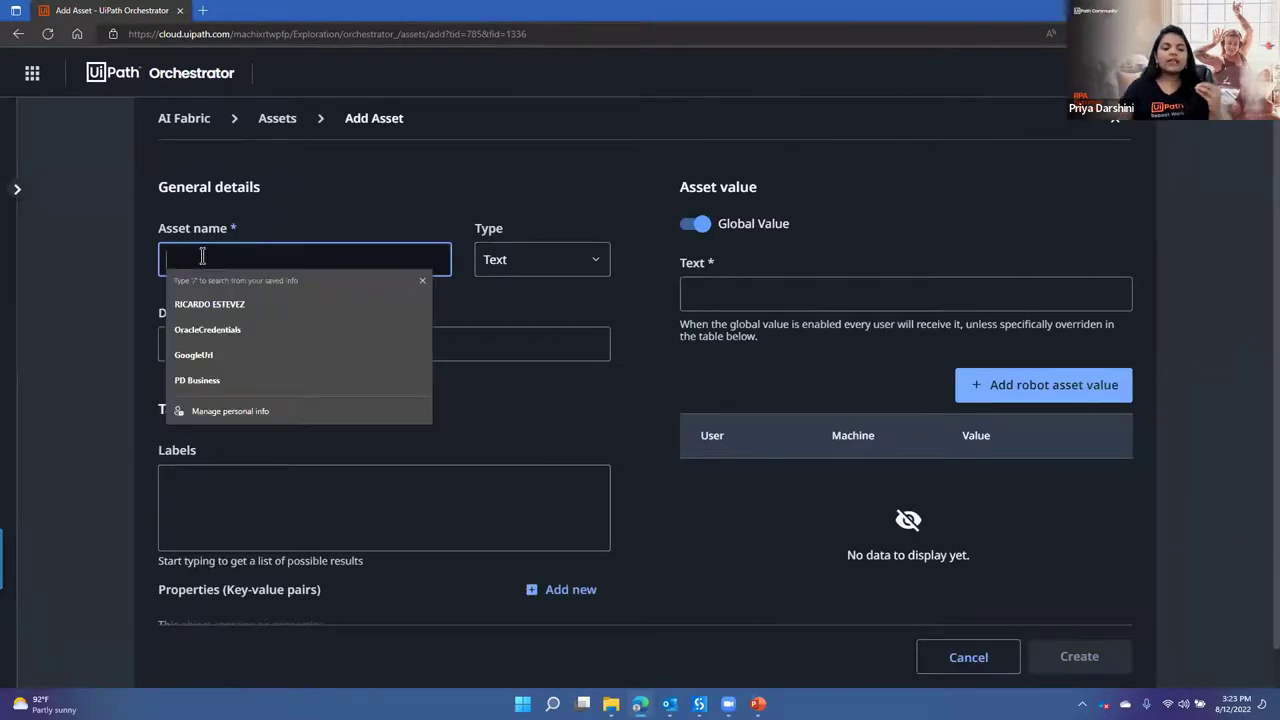
{"action": "left_click", "coordinate": [968, 656]}
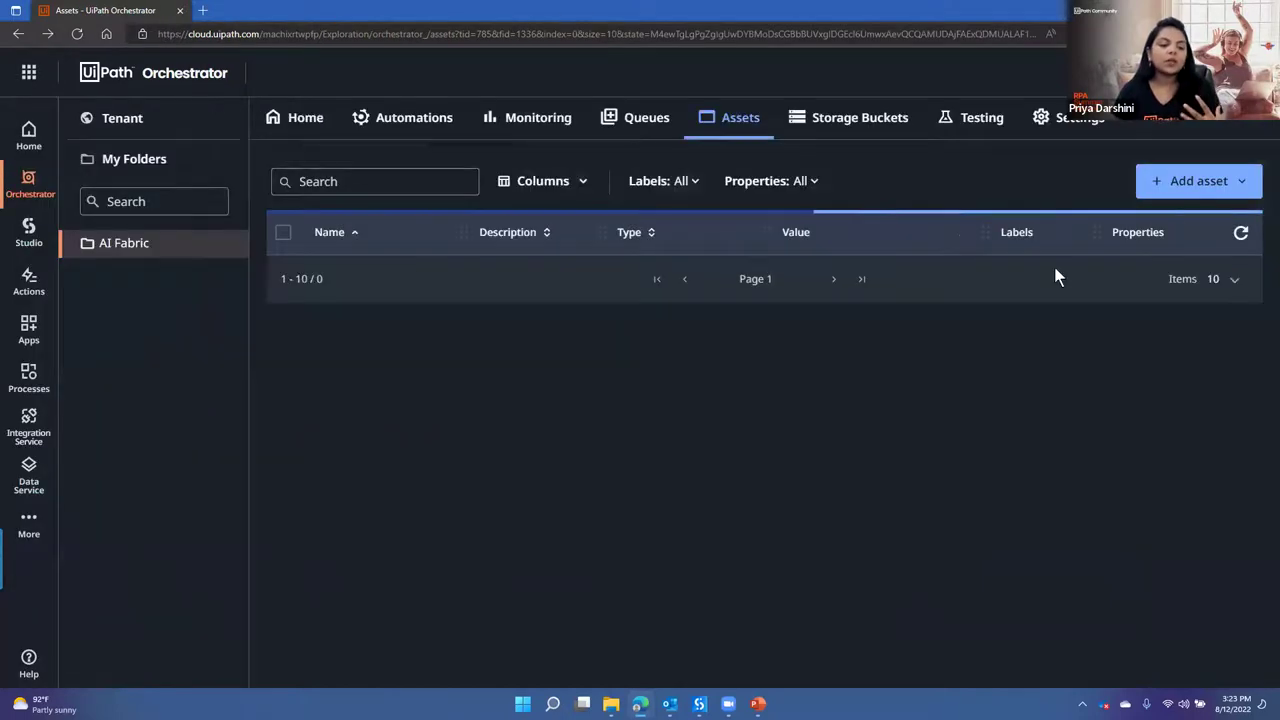
Step: Start a new asset in the AI Fabric folder, naming it EmailSubject with the type Text
{"action": "left_click", "coordinate": [1203, 182]}
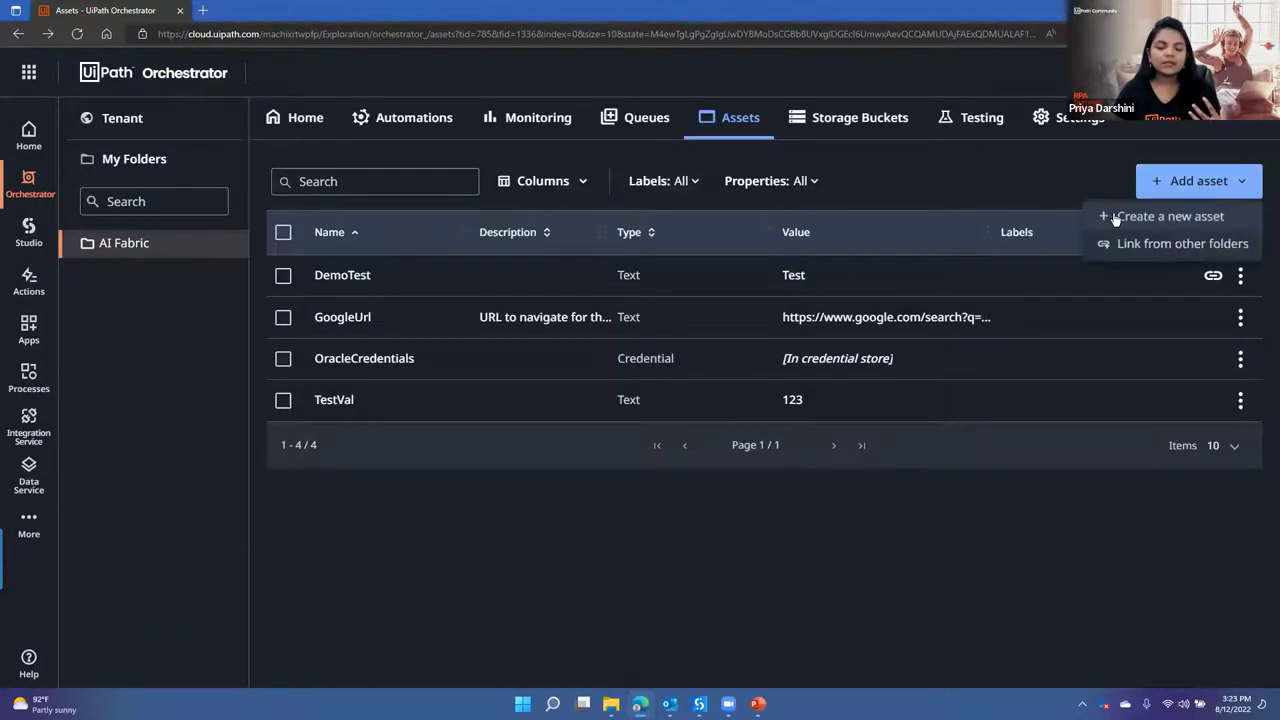
{"action": "left_click", "coordinate": [1153, 215]}
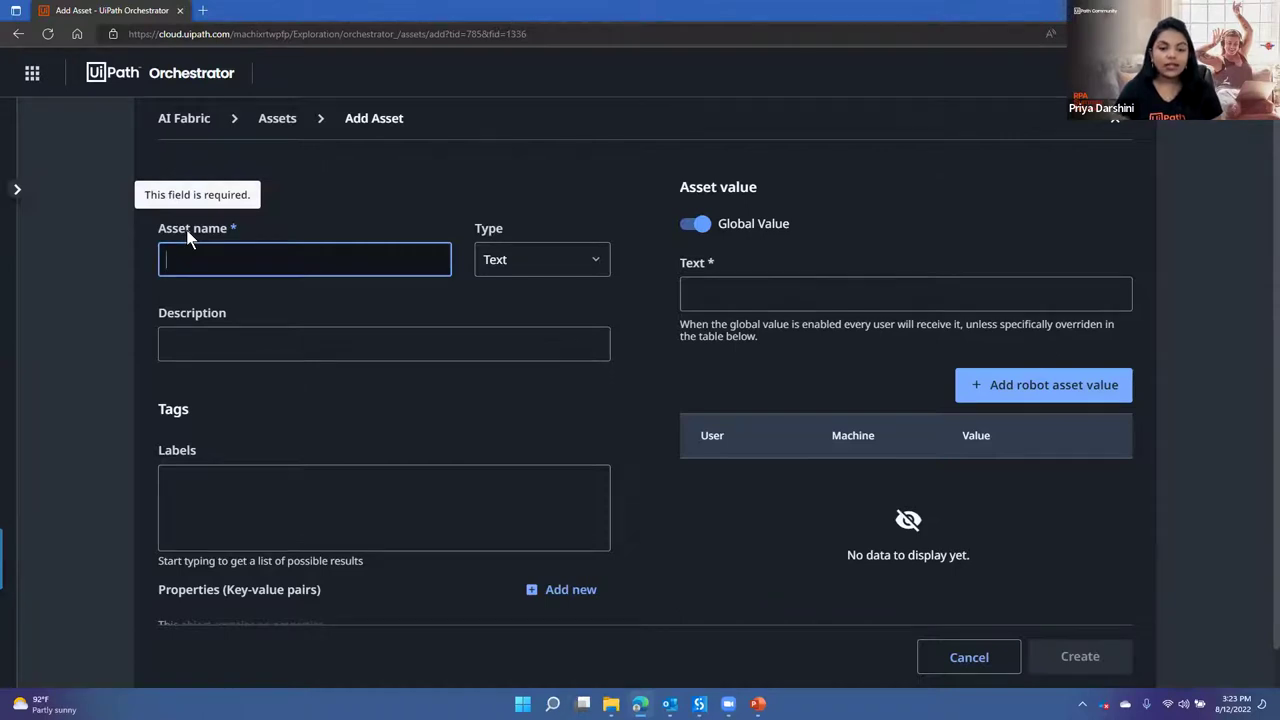
{"action": "type", "text": "EmailSubject"}
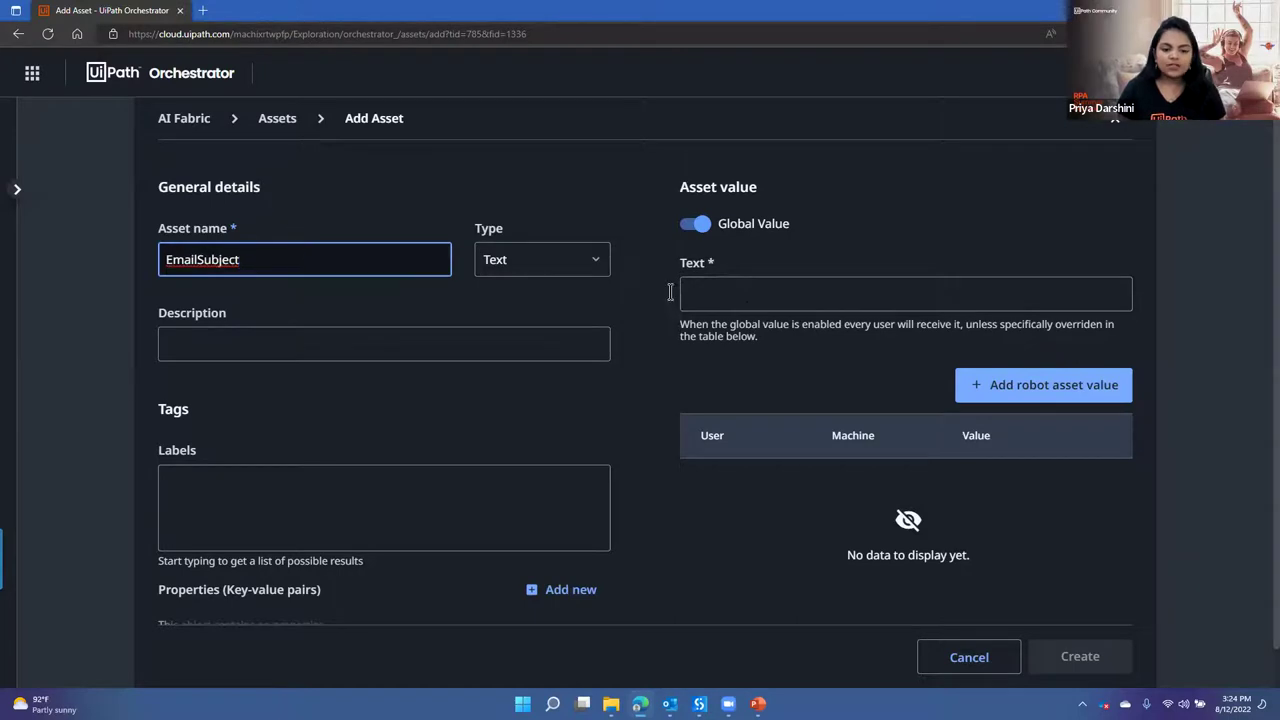
{"action": "left_click", "coordinate": [727, 297]}
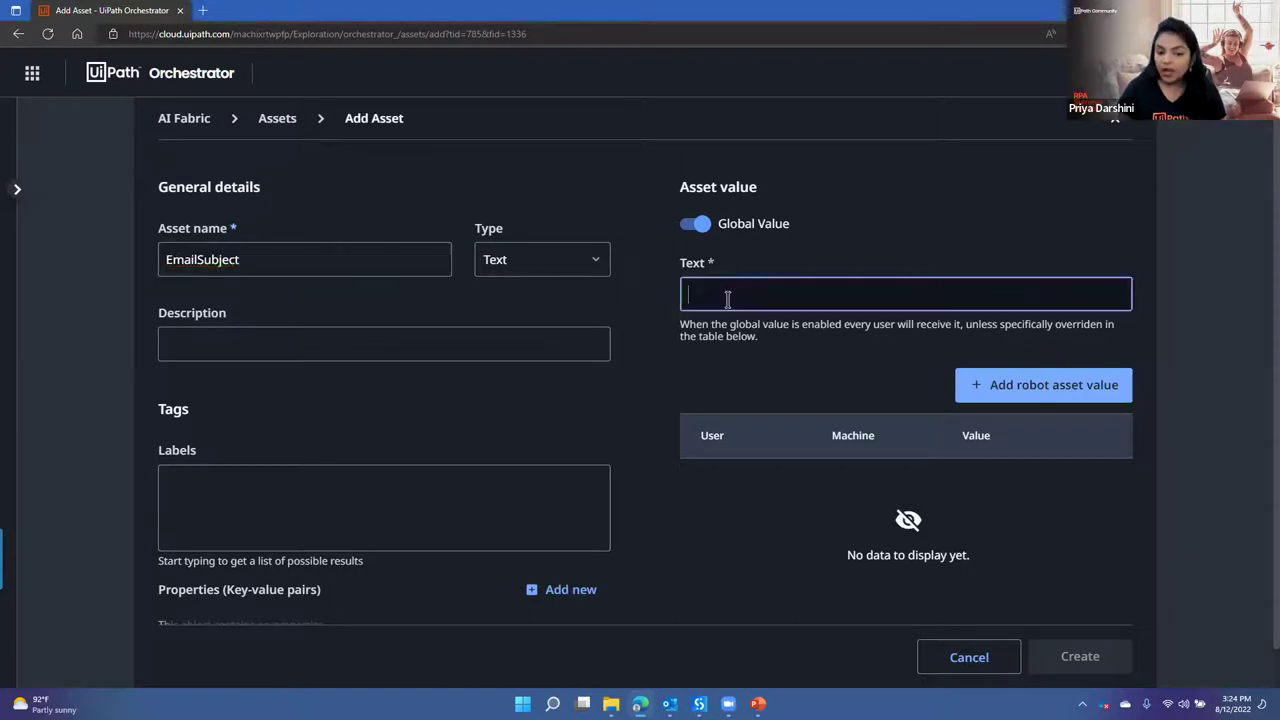
{"action": "left_click", "coordinate": [532, 261]}
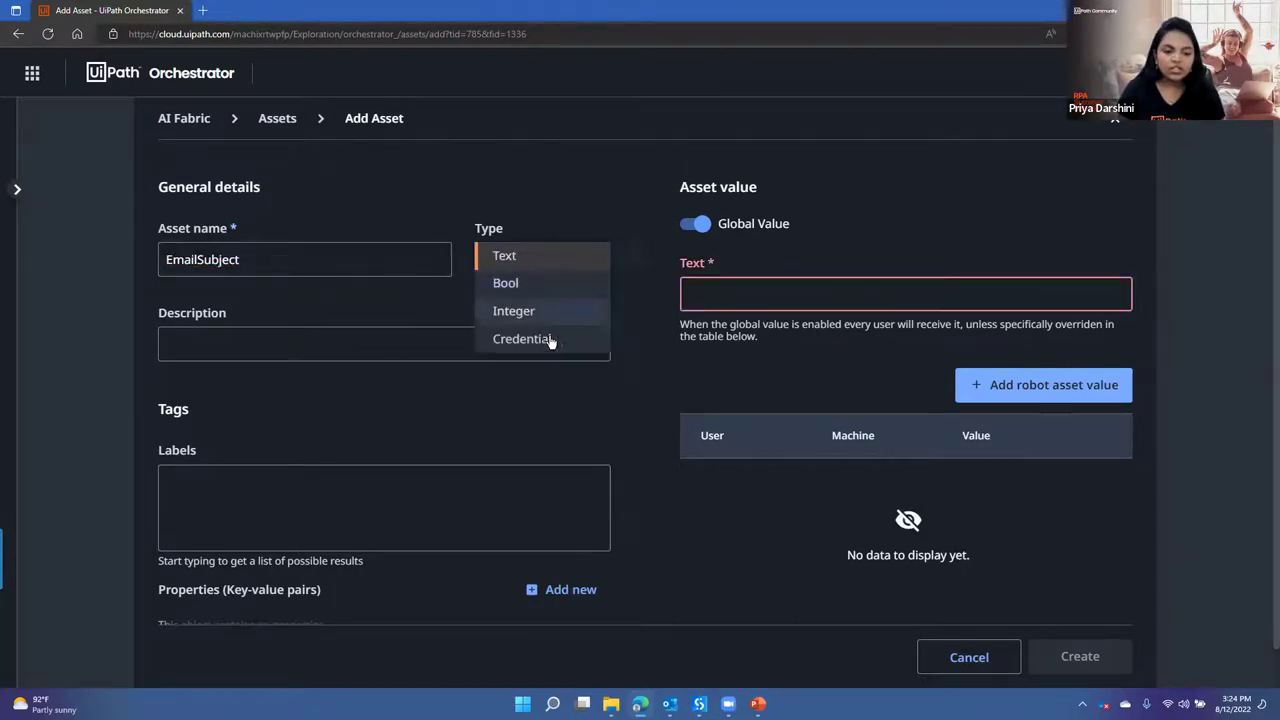
{"action": "left_click", "coordinate": [513, 259]}
Step: Set the asset's global text value to "This is an automated email" and create the asset without a description
{"action": "left_click", "coordinate": [750, 295]}
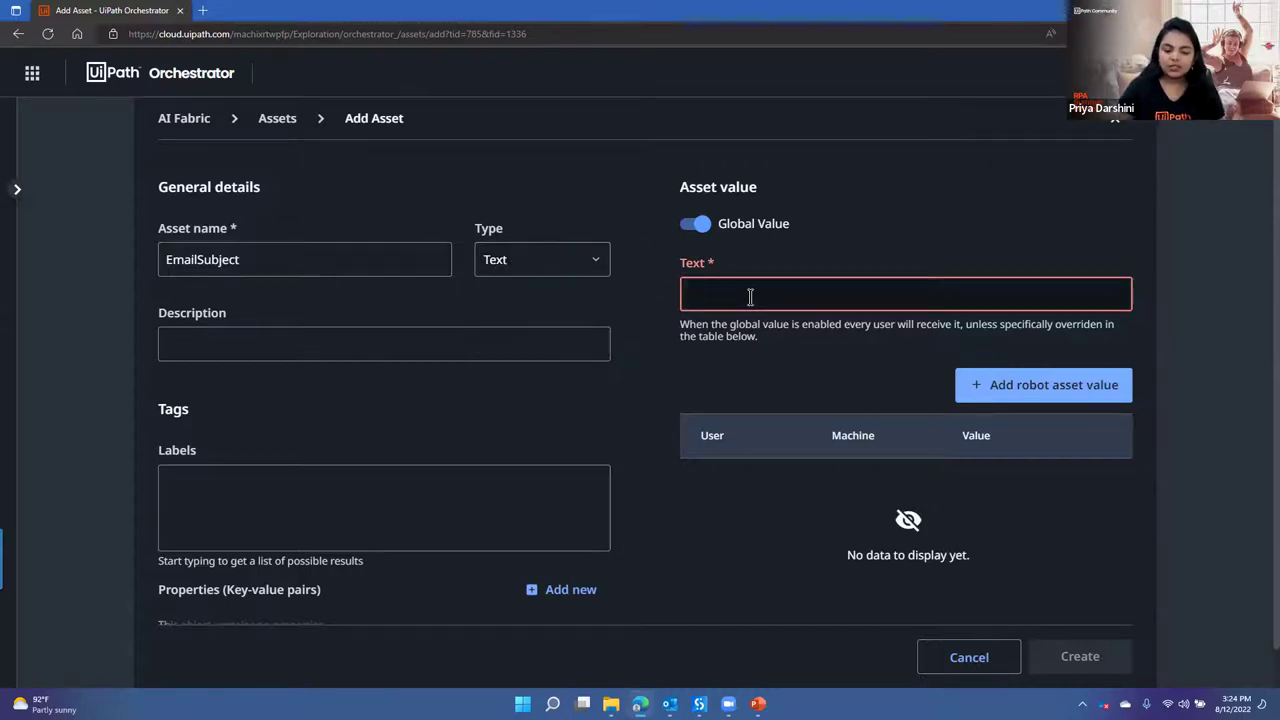
{"action": "type", "text": "This is an aut"}
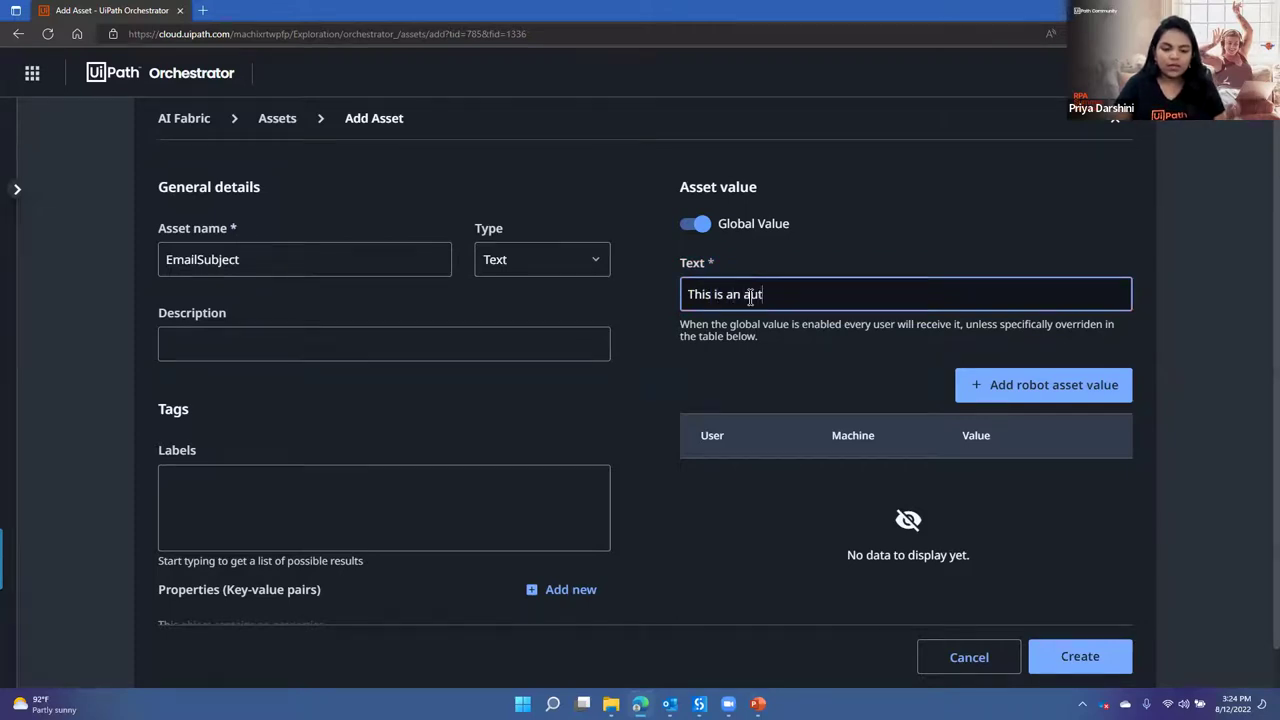
{"action": "type", "text": "omated email"}
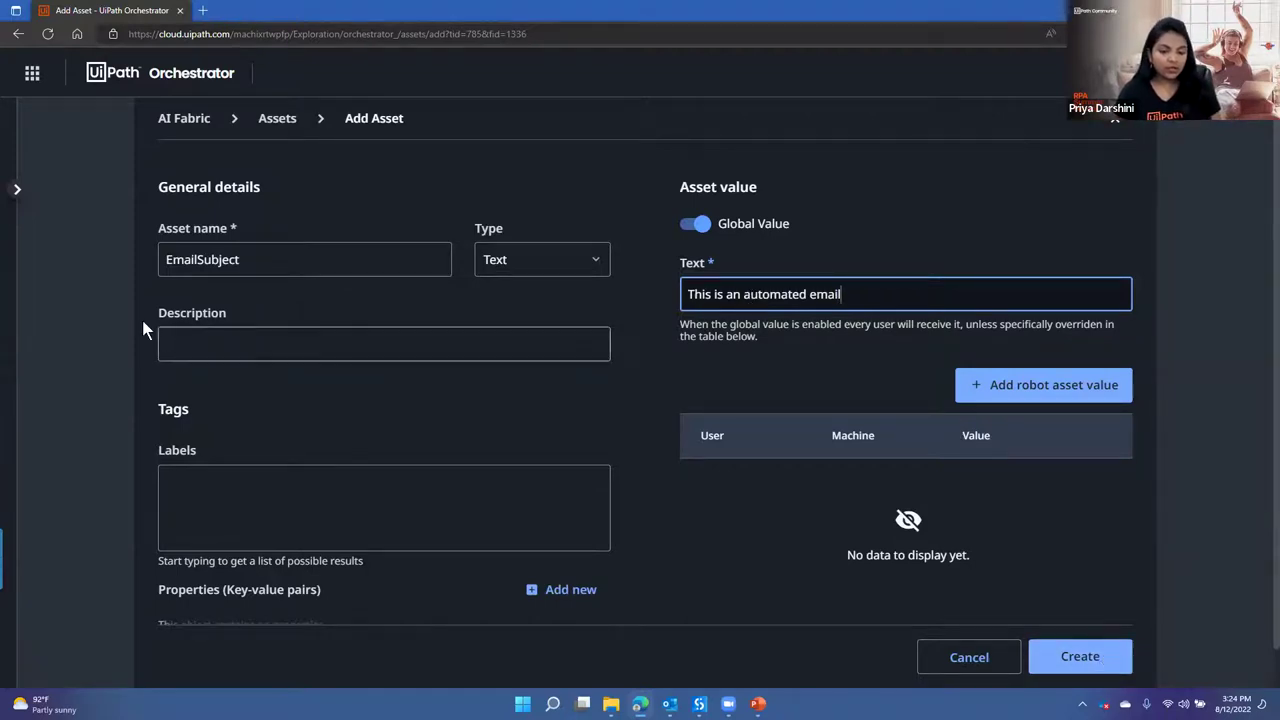
{"action": "left_click", "coordinate": [200, 340]}
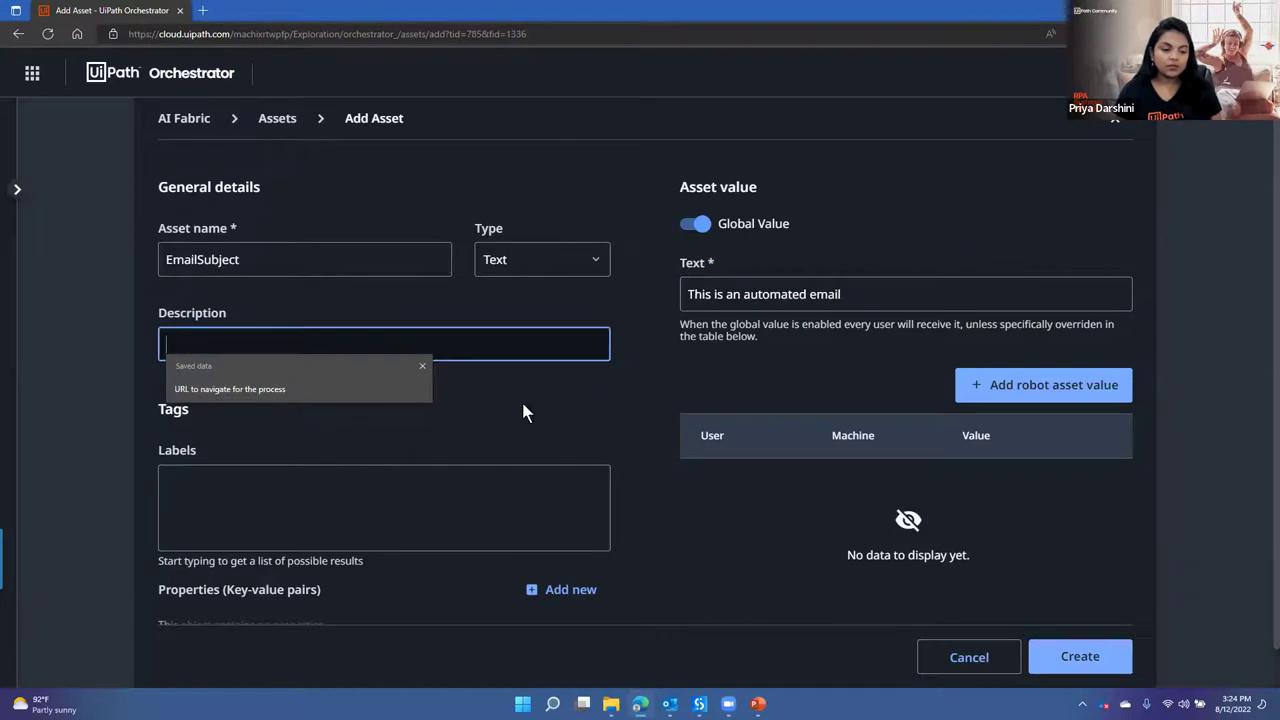
{"action": "left_click", "coordinate": [1074, 660]}
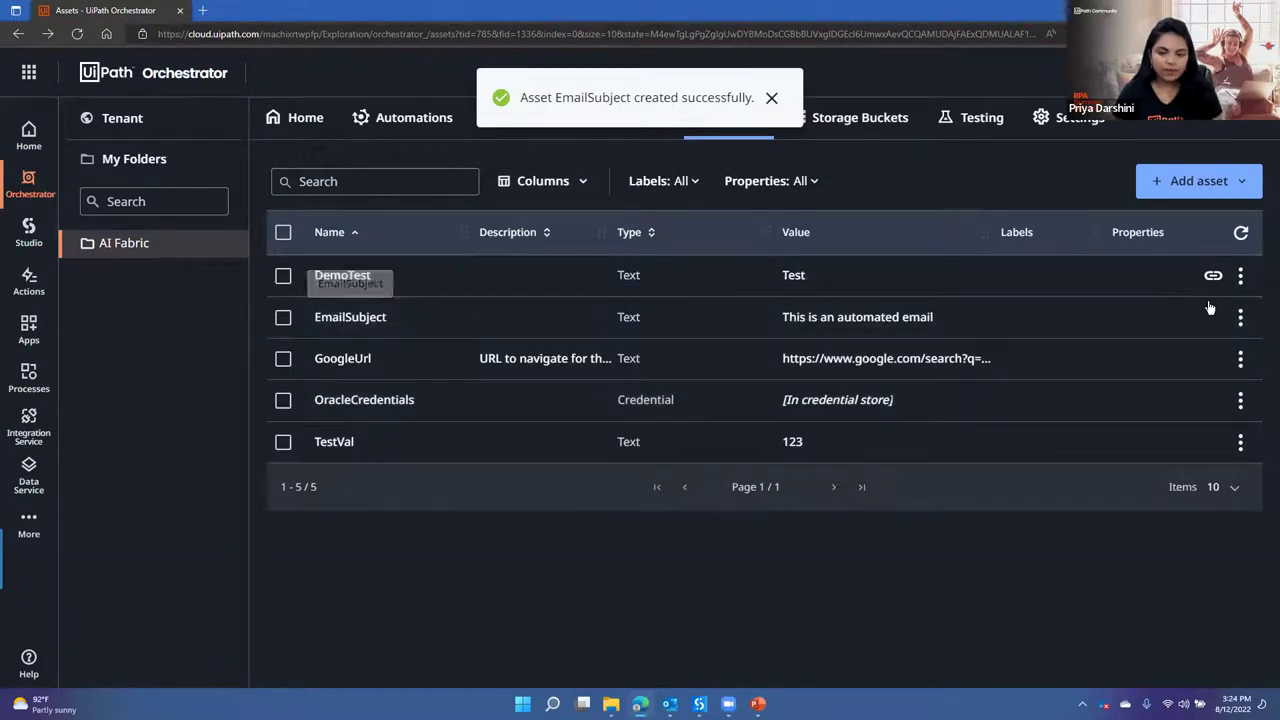
Step: Start another new asset in the AI Fabric folder with the type Credential and the name GmailCredential
{"action": "left_click", "coordinate": [1160, 188]}
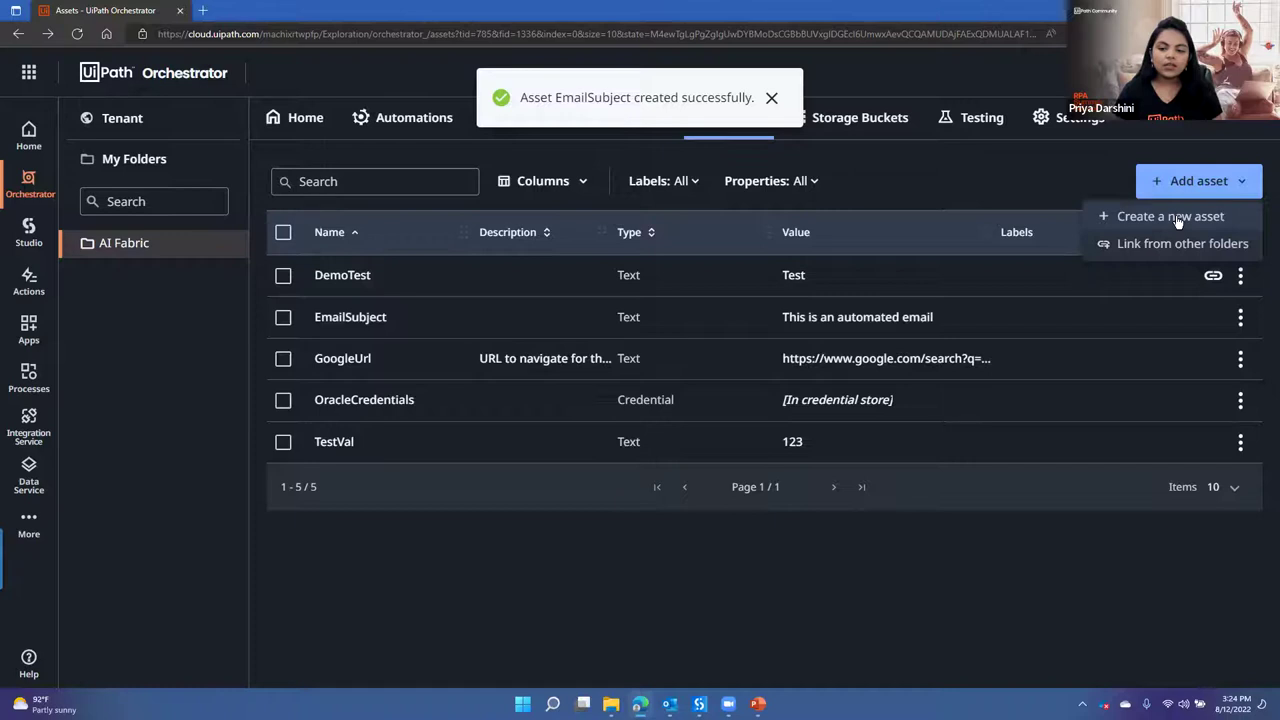
{"action": "left_click", "coordinate": [1176, 216]}
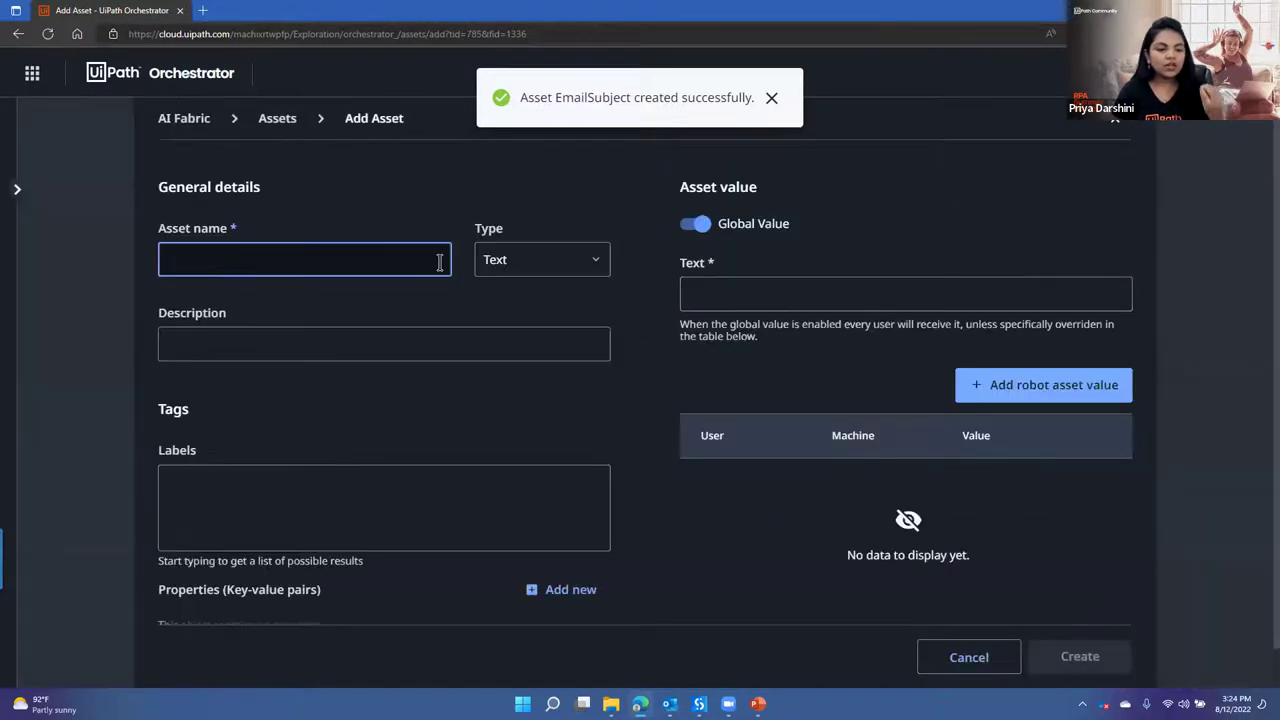
{"action": "left_click", "coordinate": [507, 266]}
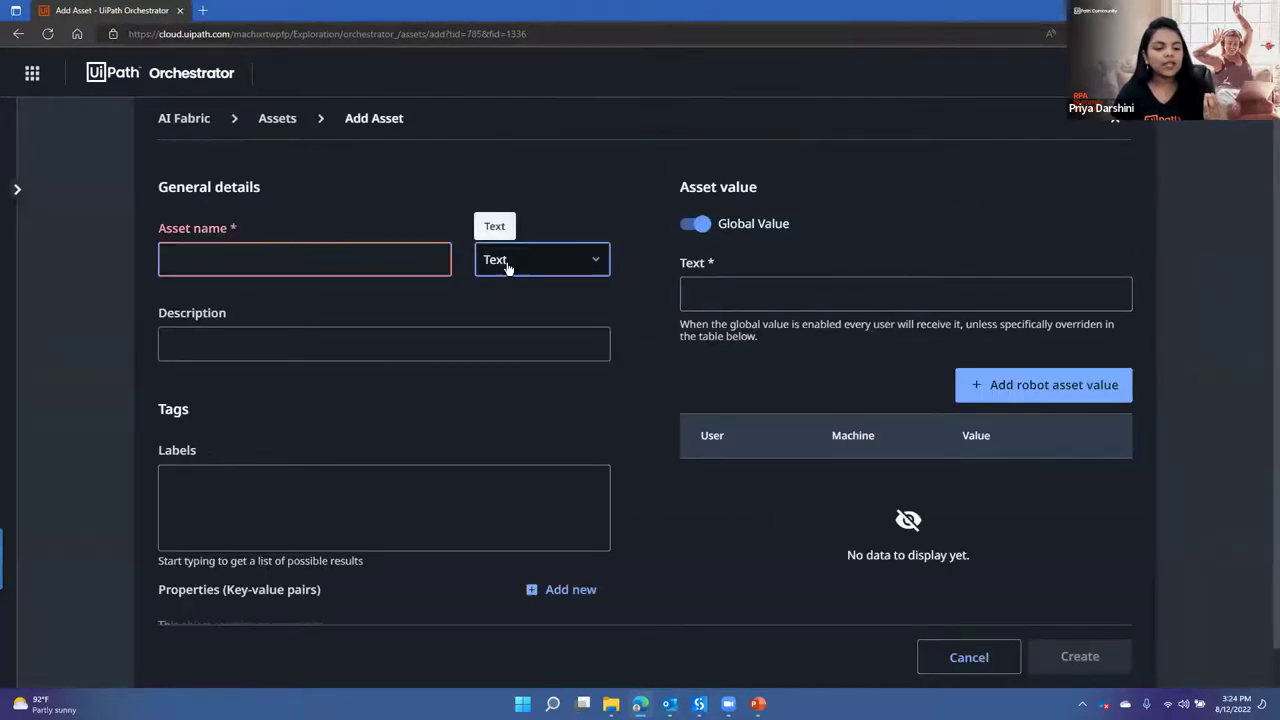
{"action": "left_click", "coordinate": [507, 266]}
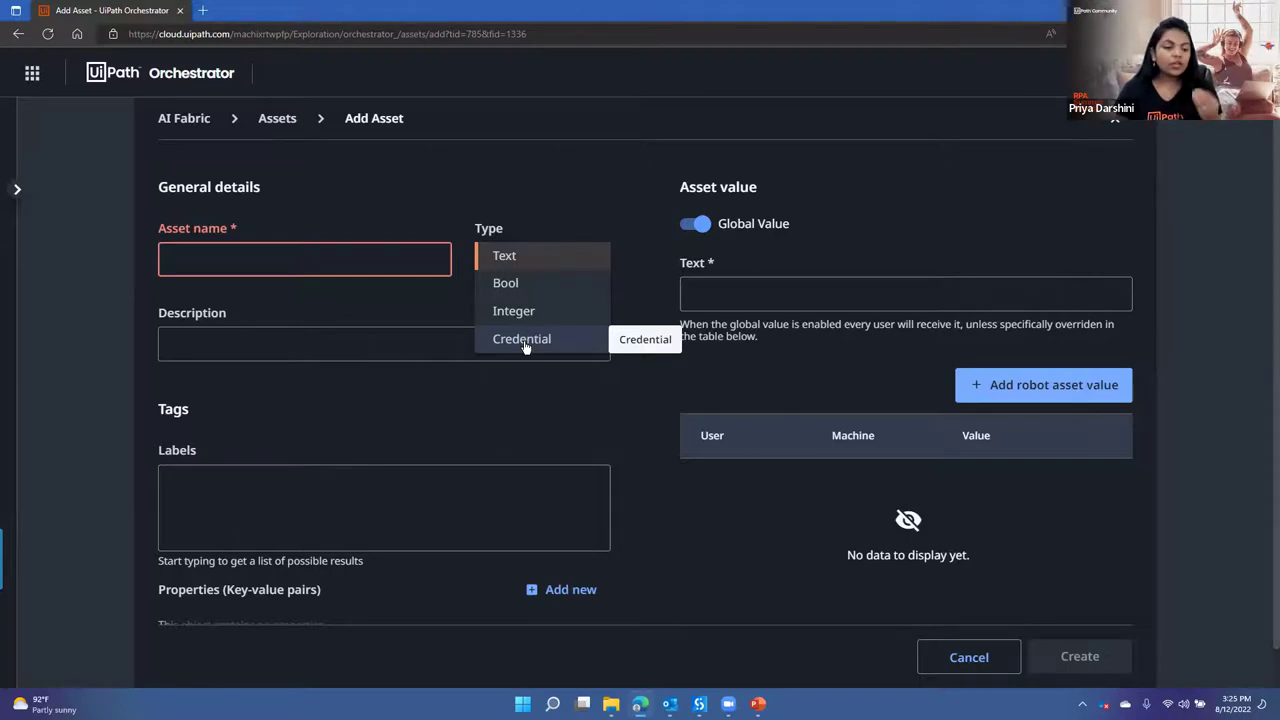
{"action": "left_click", "coordinate": [525, 342]}
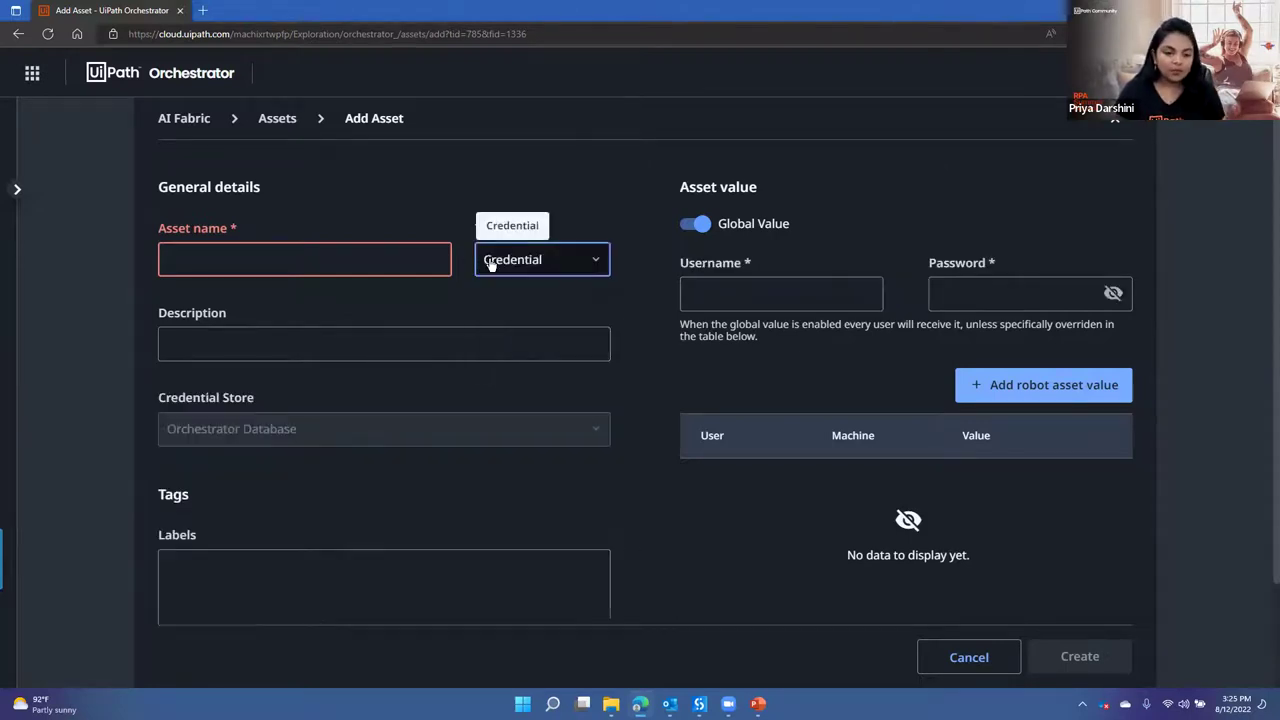
{"action": "left_click", "coordinate": [329, 263]}
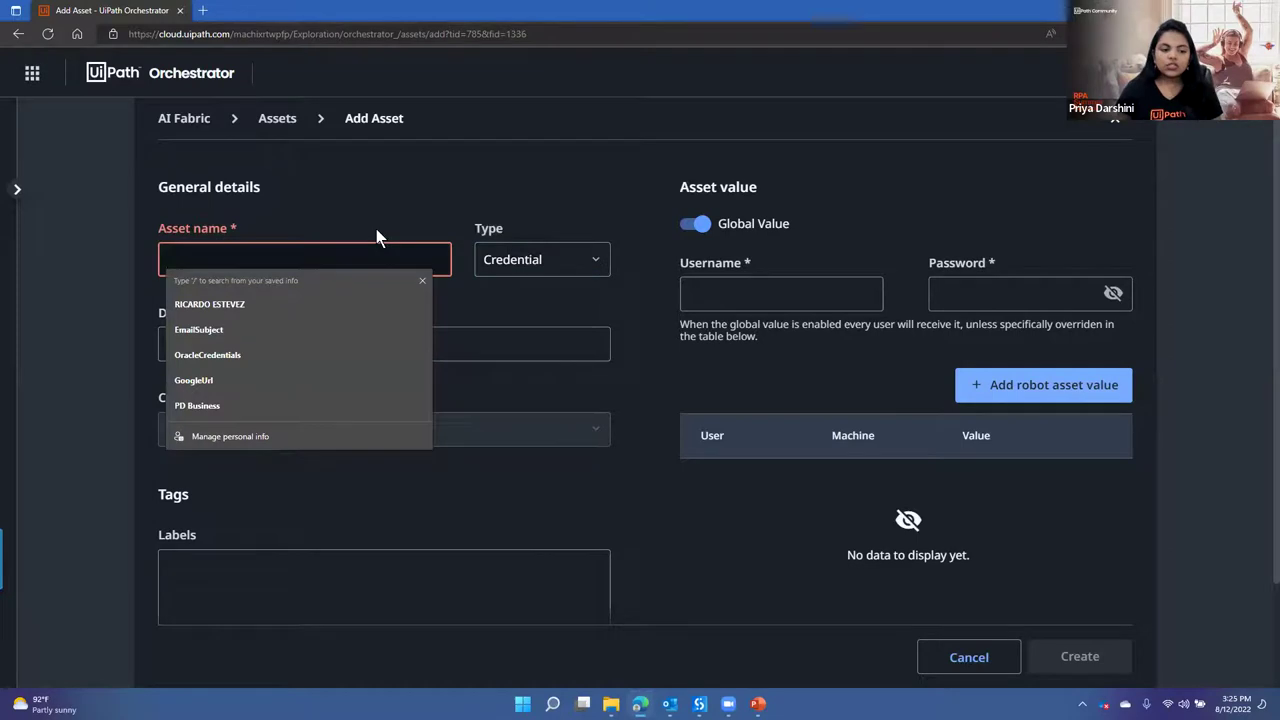
{"action": "left_click", "coordinate": [376, 229]}
{"action": "left_click", "coordinate": [298, 261]}
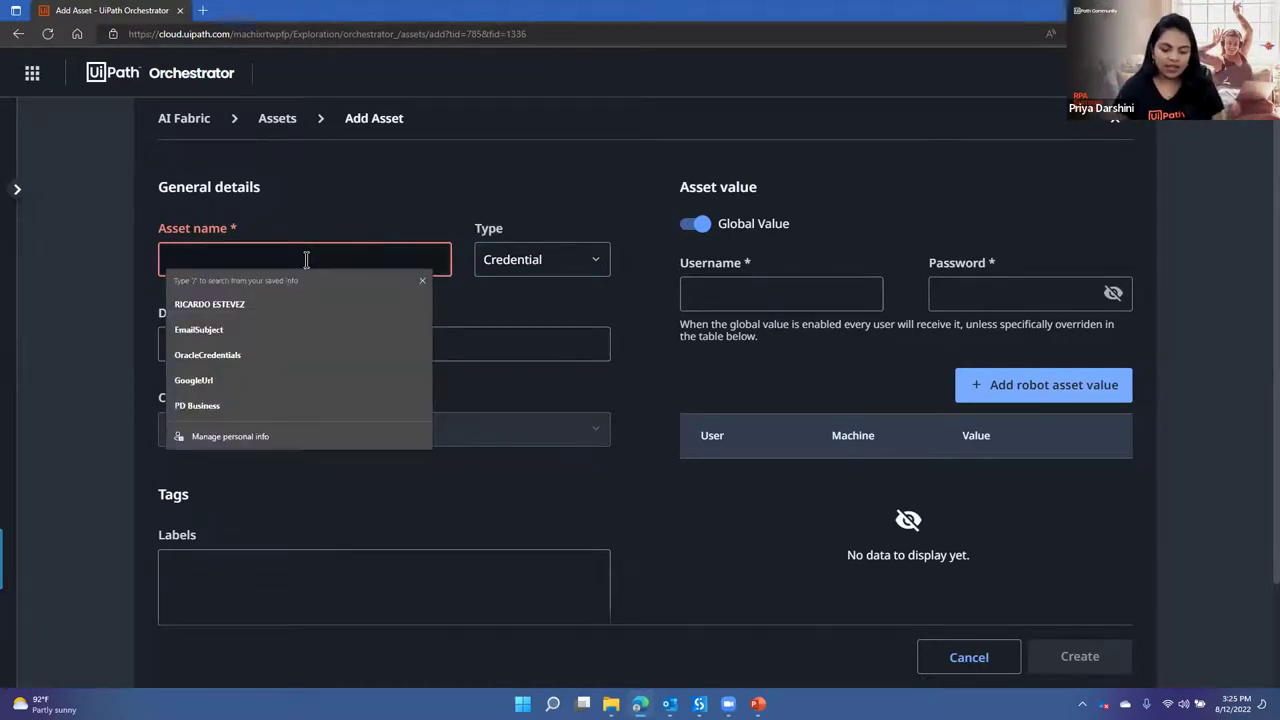
{"action": "type", "text": "GmailC"}
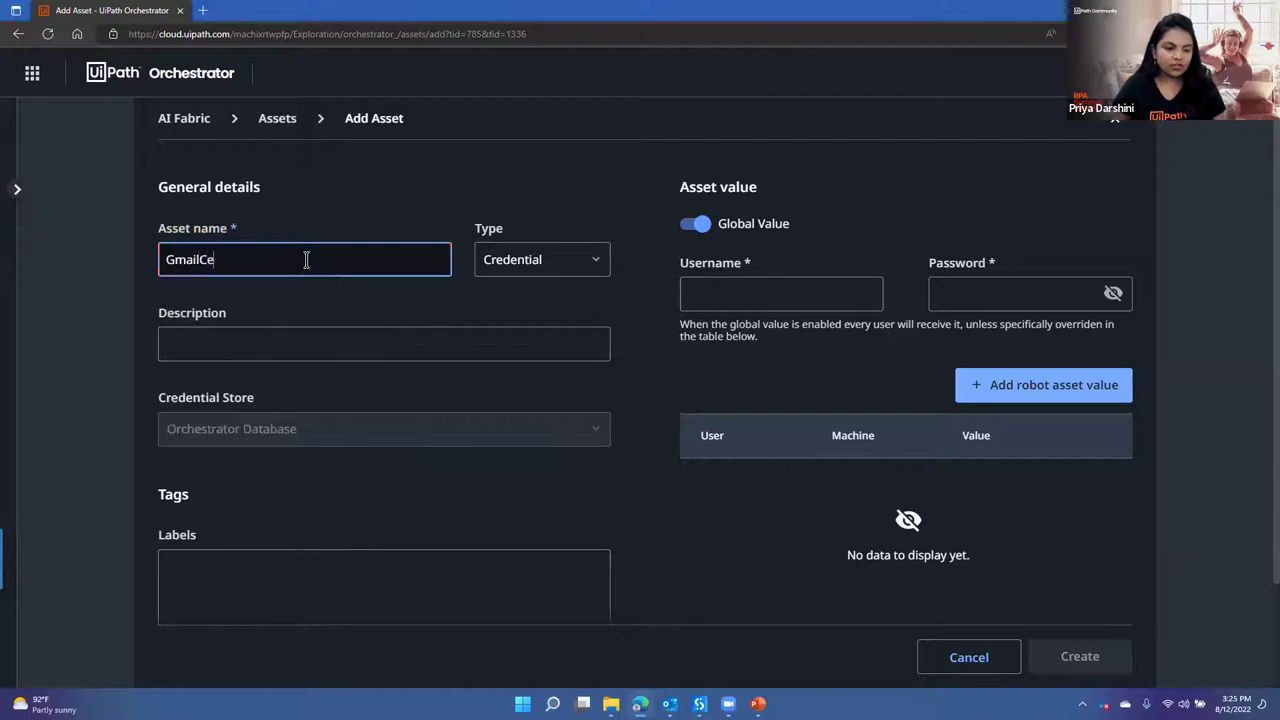
{"action": "type", "text": "redential"}
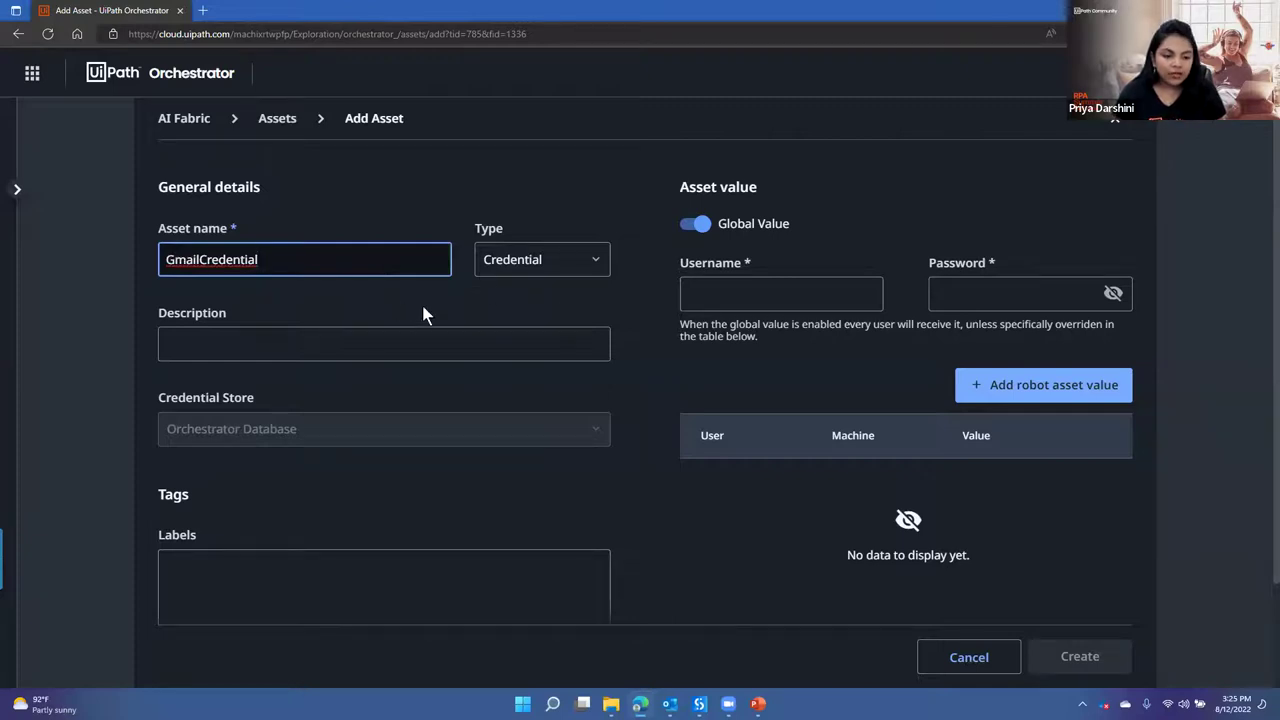
Step: Fill in the credential asset's username with an e-mail address and enter its password, briefly revealing and hiding the password to check it
{"action": "left_click", "coordinate": [806, 292]}
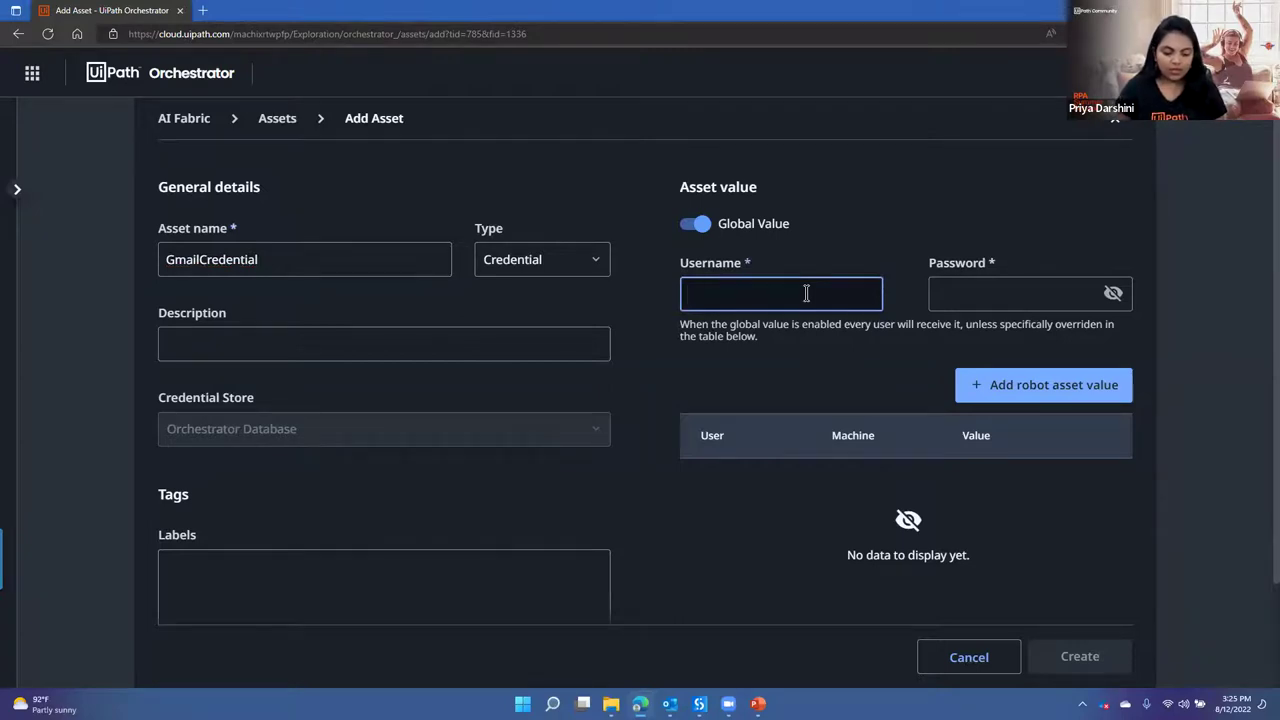
{"action": "type", "text": "ail.com"}
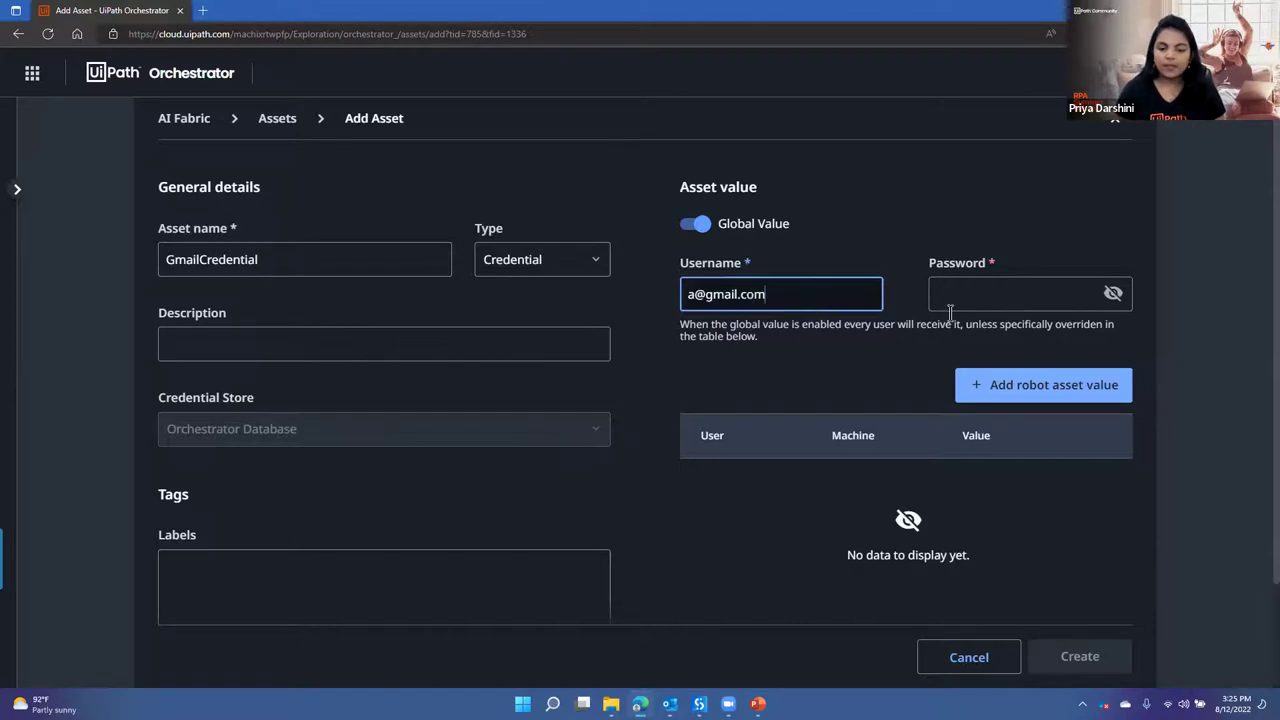
{"action": "left_click", "coordinate": [949, 292]}
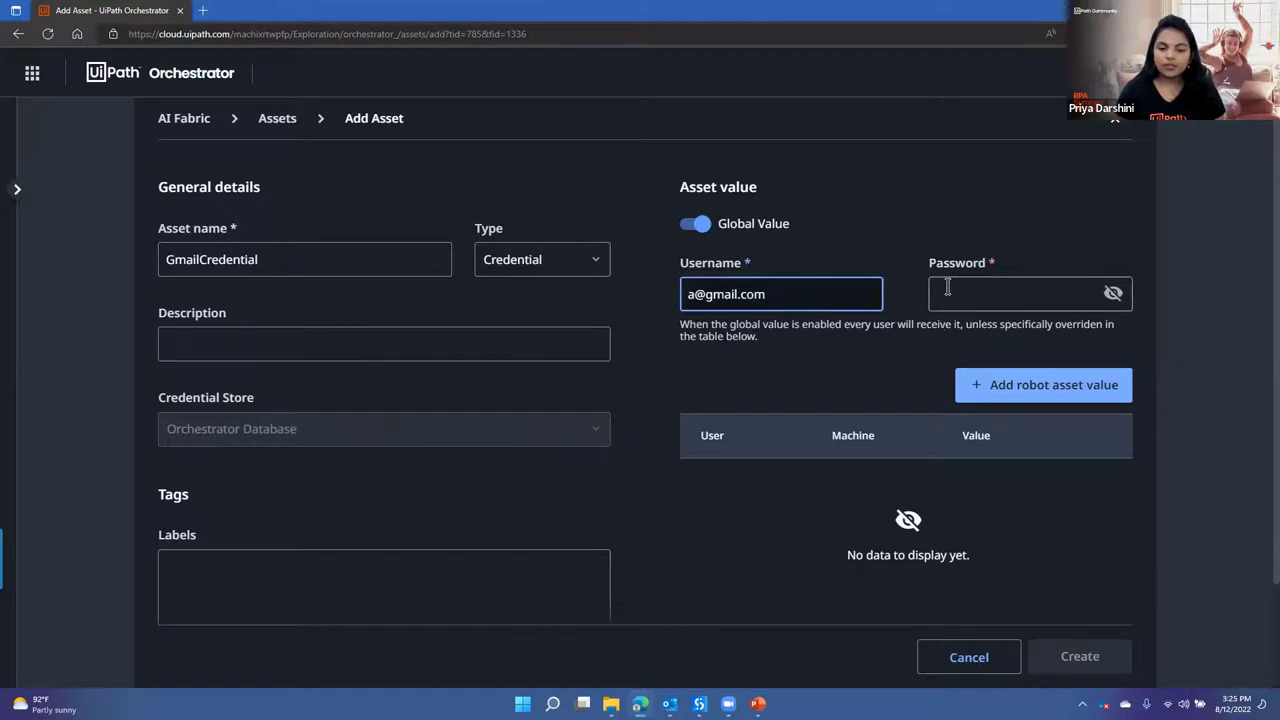
{"action": "left_click", "coordinate": [979, 236]}
{"action": "left_click", "coordinate": [991, 297]}
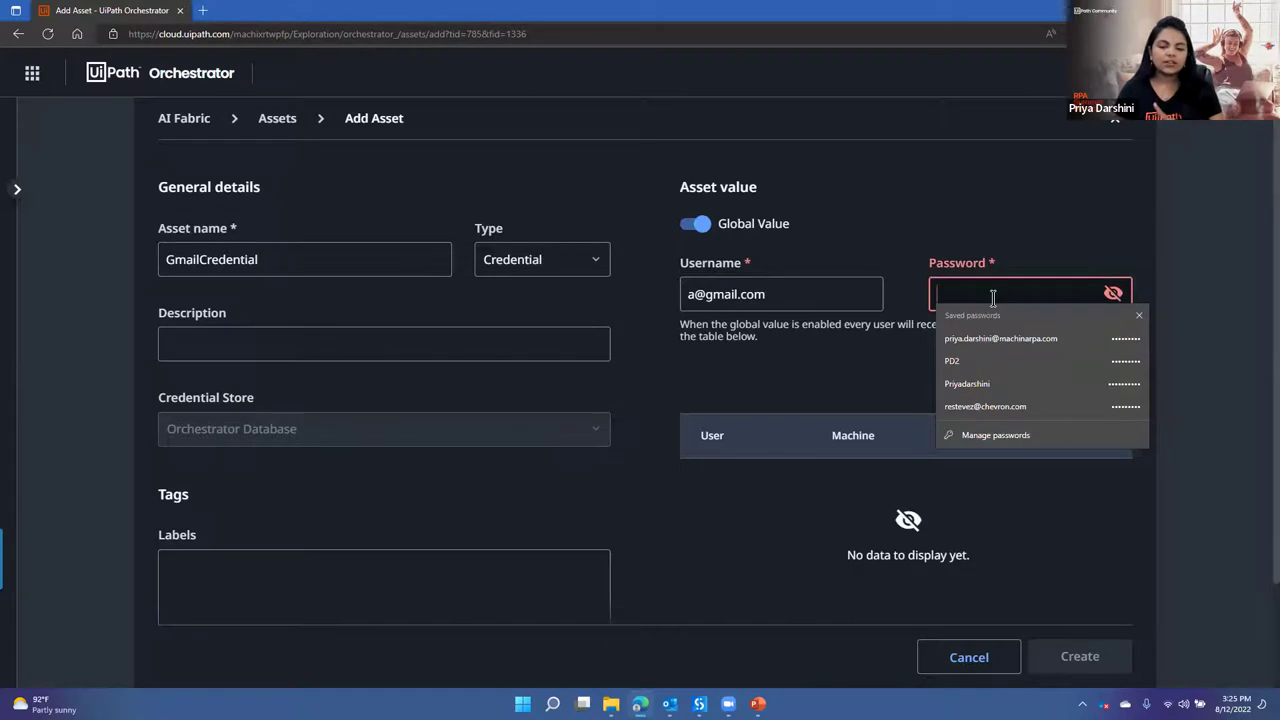
{"action": "type", "text": "•••"}
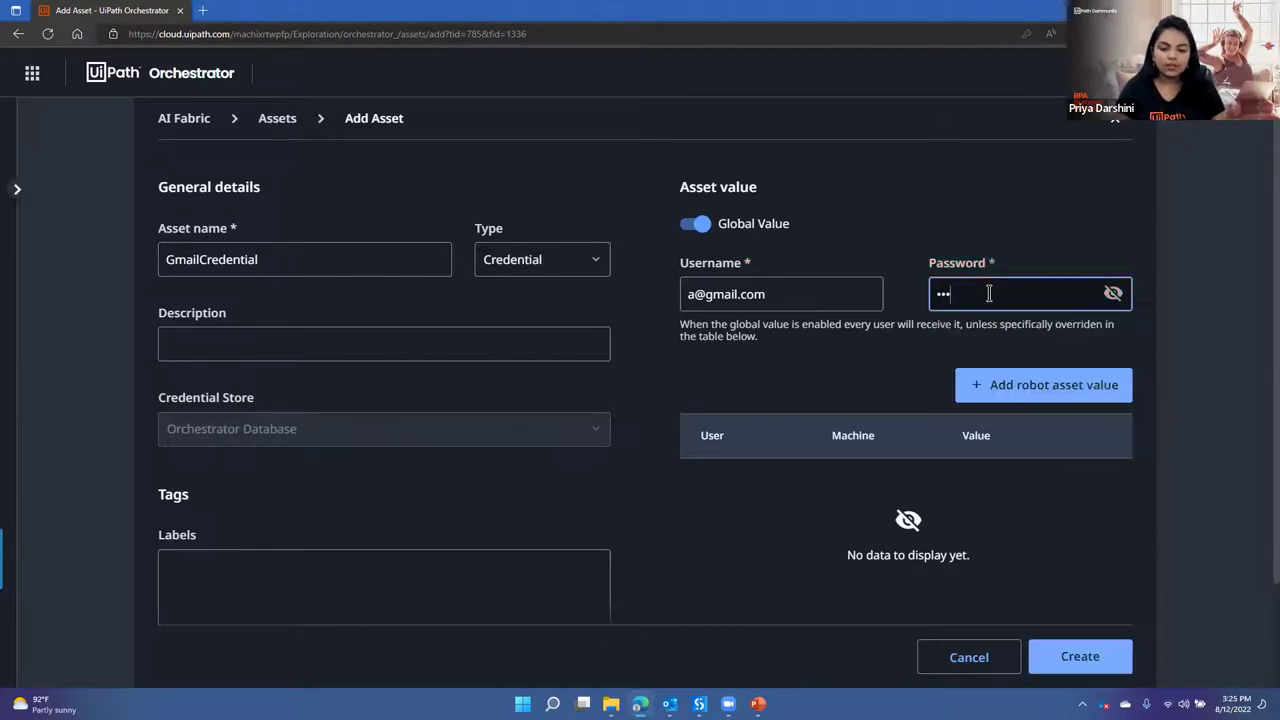
{"action": "left_click", "coordinate": [1113, 294]}
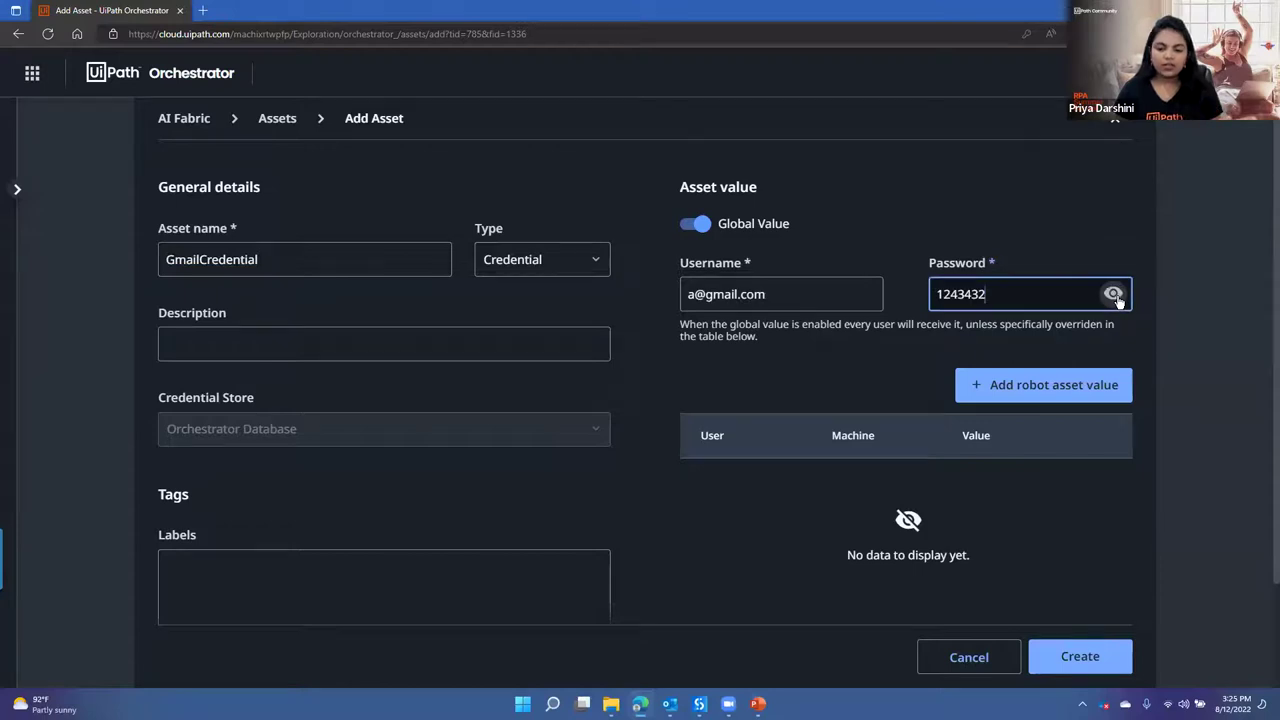
{"action": "left_click", "coordinate": [1115, 296]}
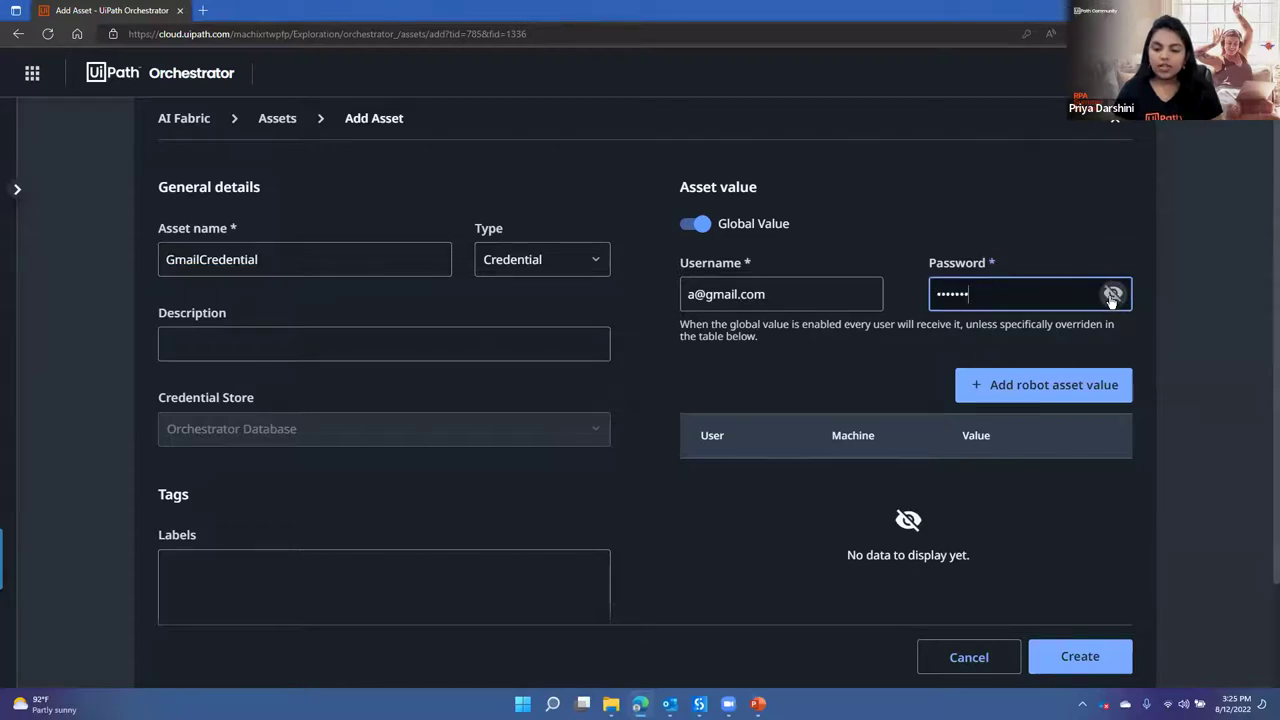
Step: Create the GmailCredential asset with the entered credential details
{"action": "left_click", "coordinate": [1101, 670]}
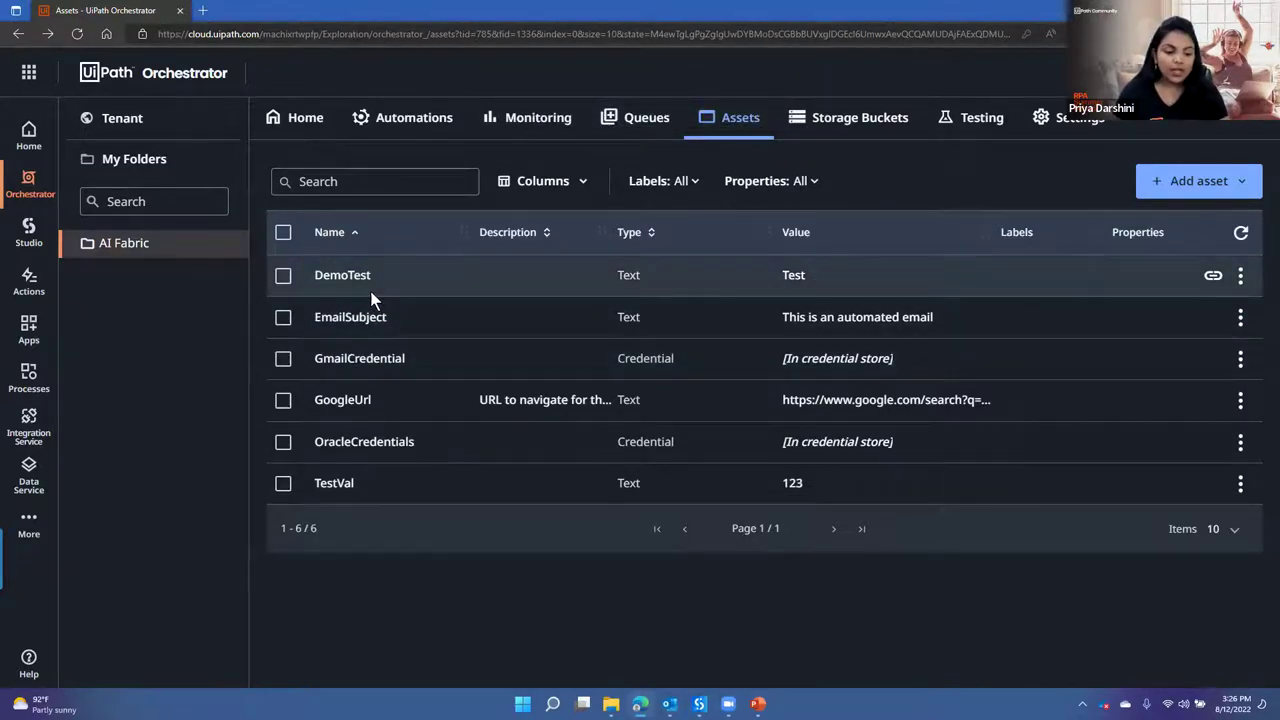
Step: Open the GmailCredential asset for editing, examine how its username and password fields are shown, and close it without updating
{"action": "left_click", "coordinate": [1239, 358]}
{"action": "left_click", "coordinate": [1189, 393]}
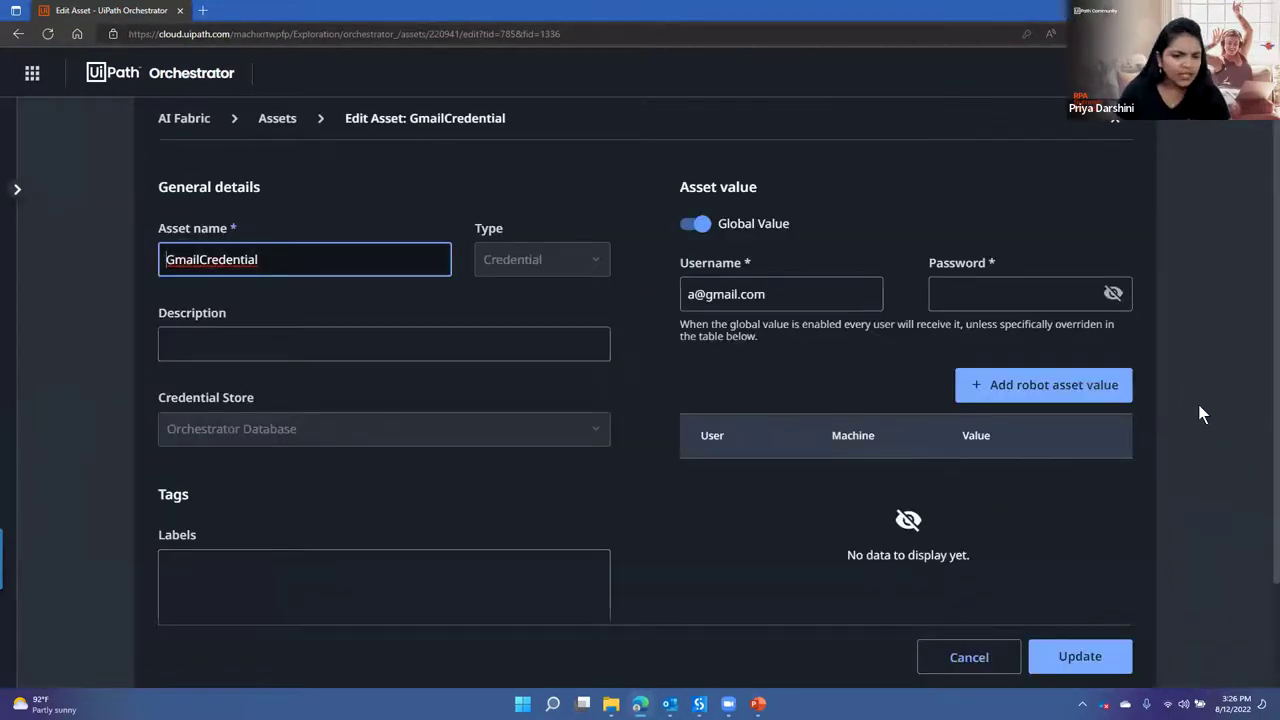
{"action": "left_click", "coordinate": [1116, 119]}
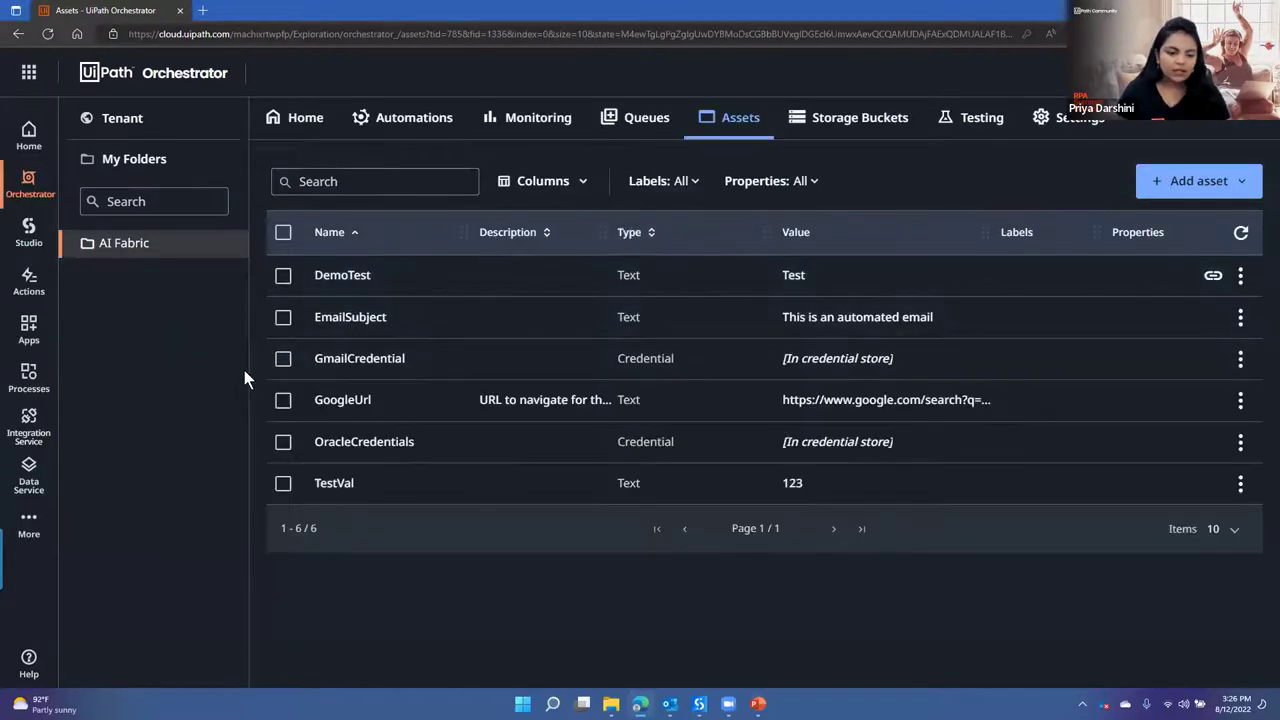
{"action": "left_click", "coordinate": [1241, 362]}
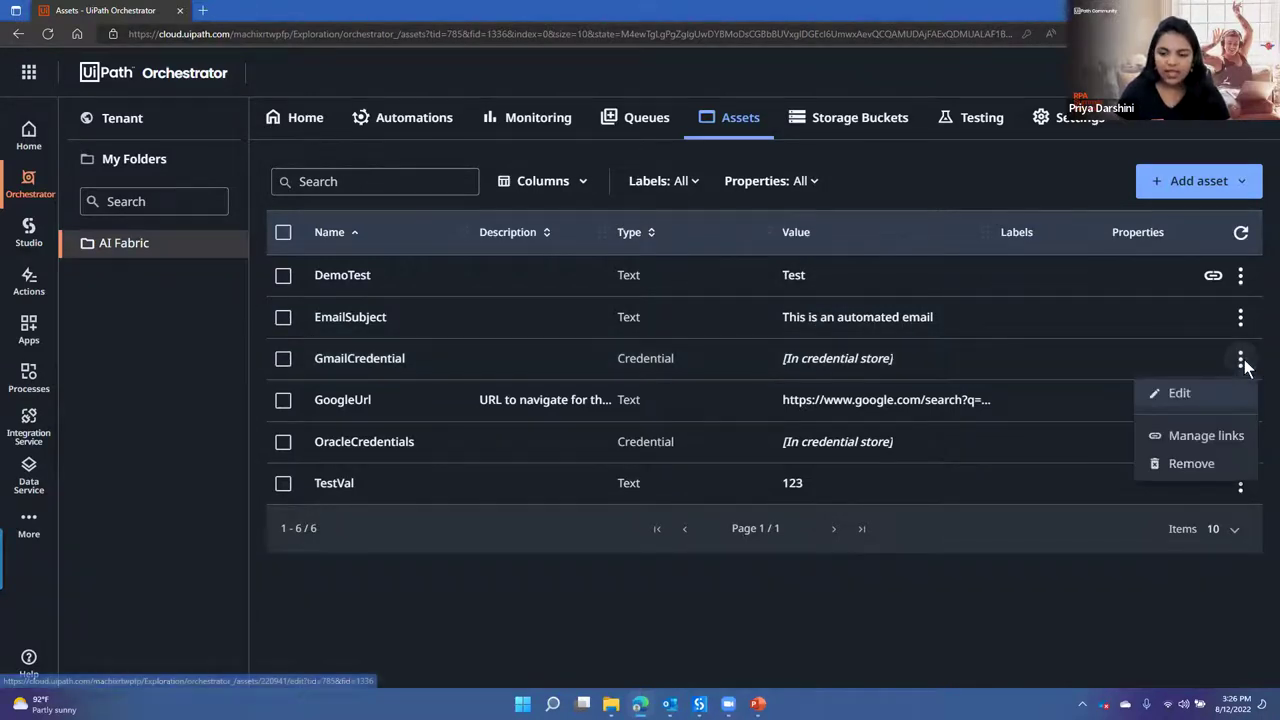
{"action": "left_click", "coordinate": [1178, 395]}
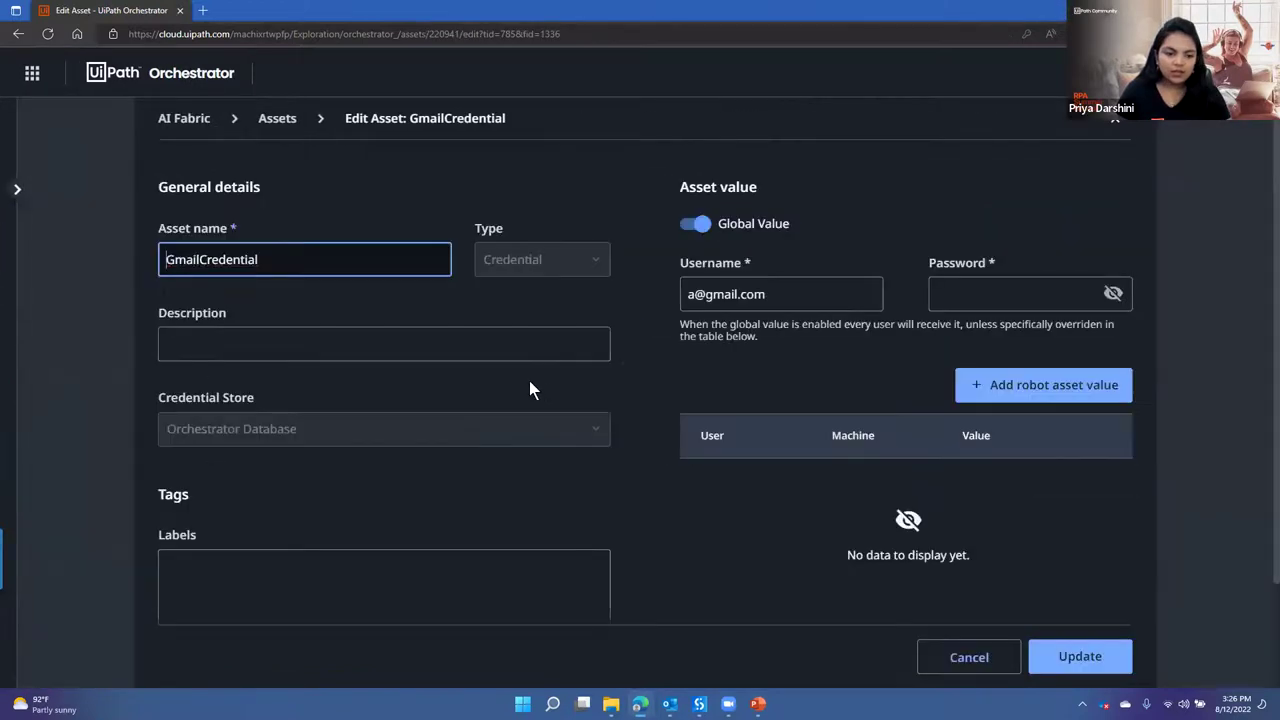
{"action": "left_click", "coordinate": [1030, 295]}
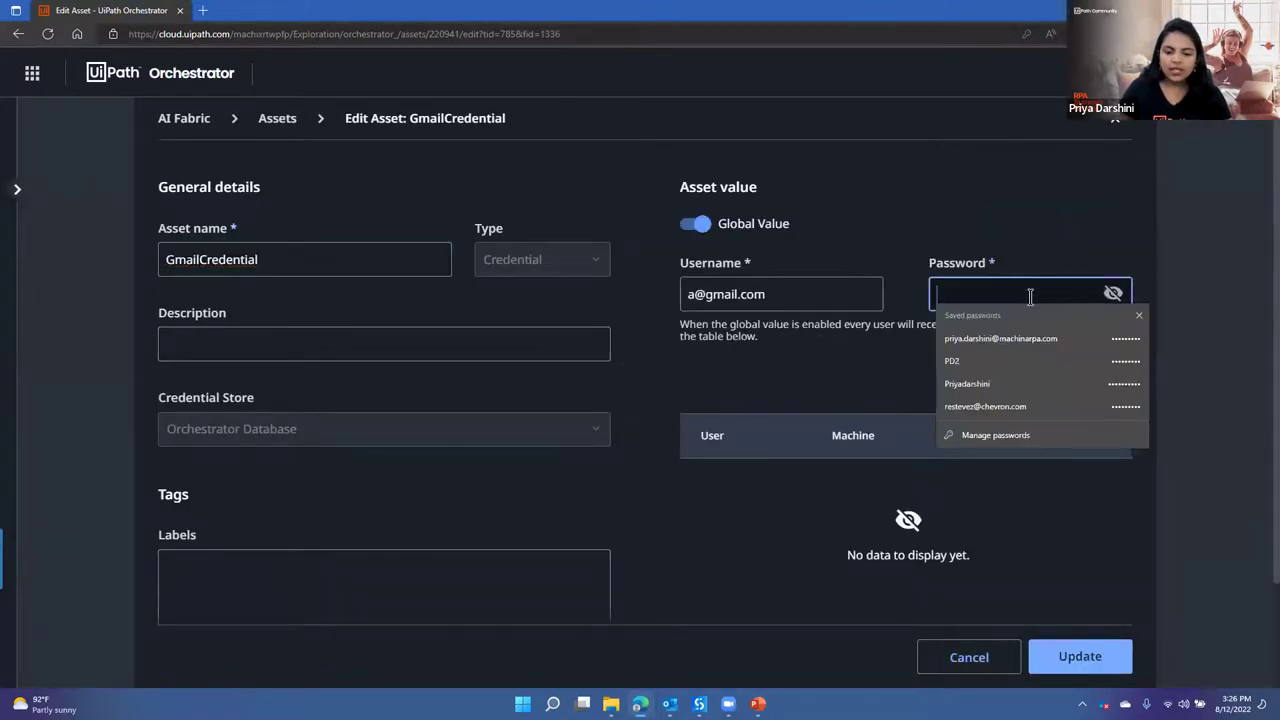
{"action": "left_click", "coordinate": [1113, 293]}
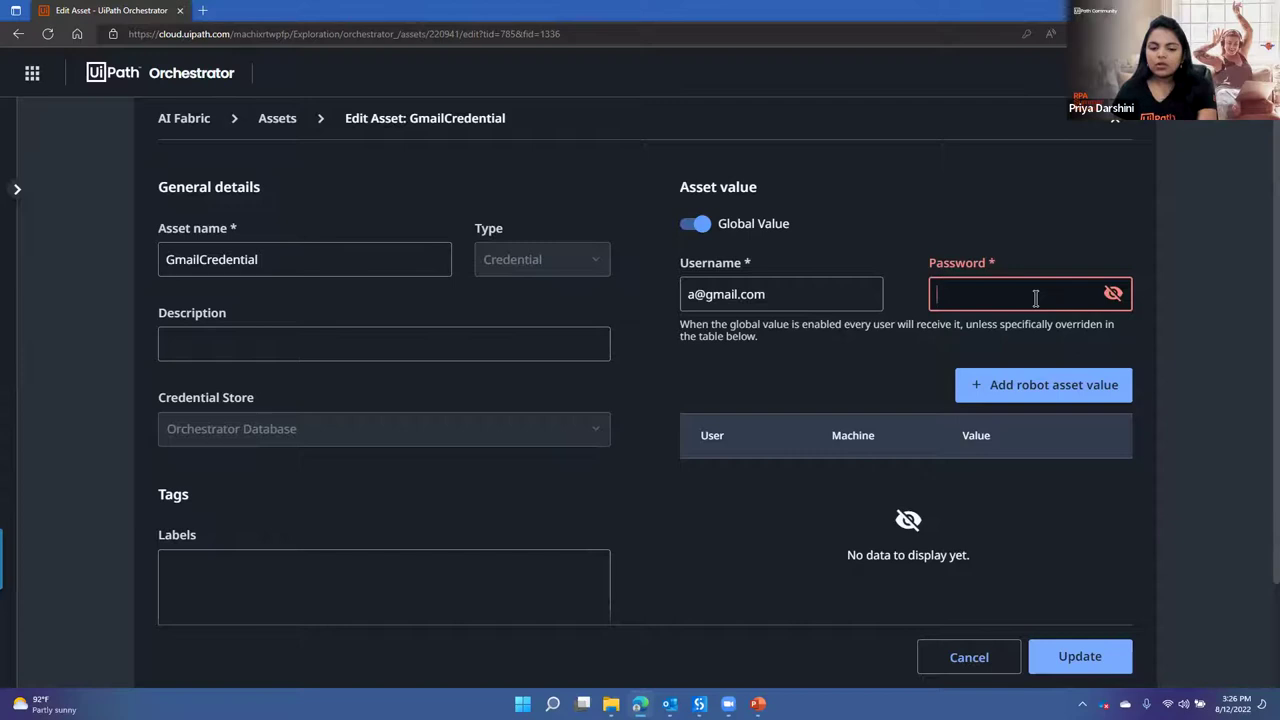
{"action": "left_click", "coordinate": [1113, 127]}
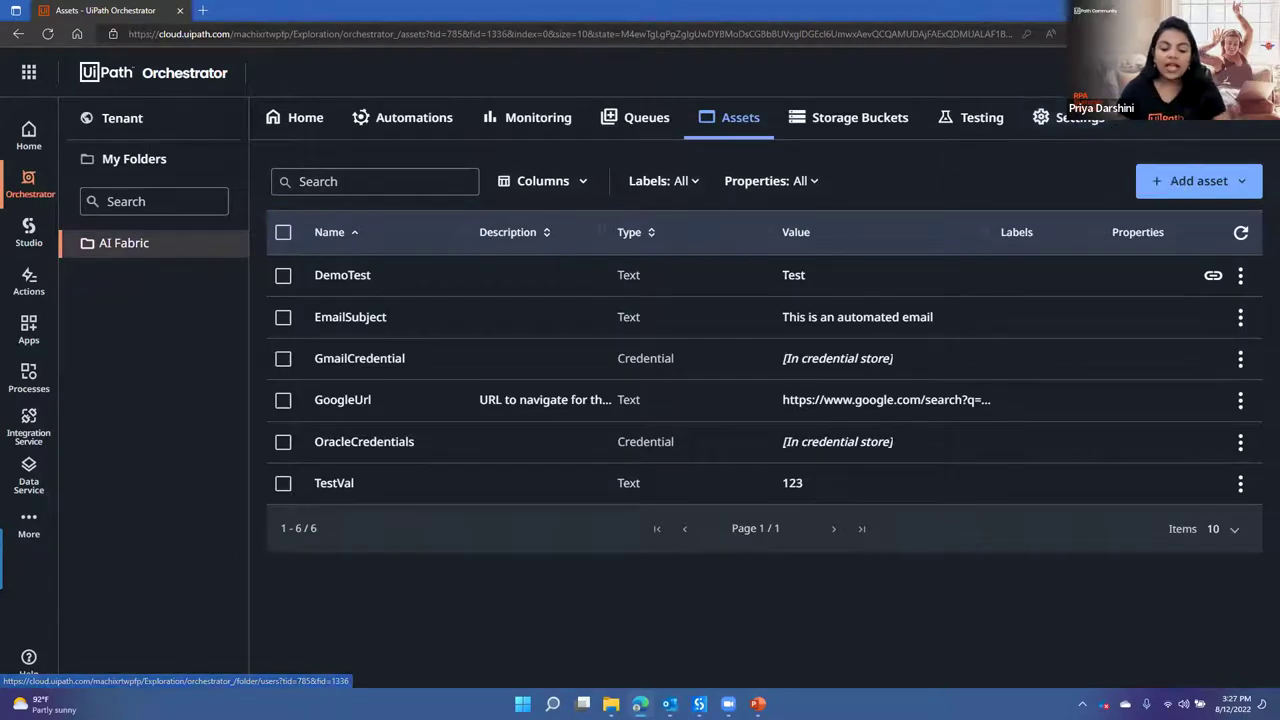
Step: Switch to UiPath Studio, bring up the Assets workflow, and clear the activity search
{"action": "key", "text": "alt+Tab"}
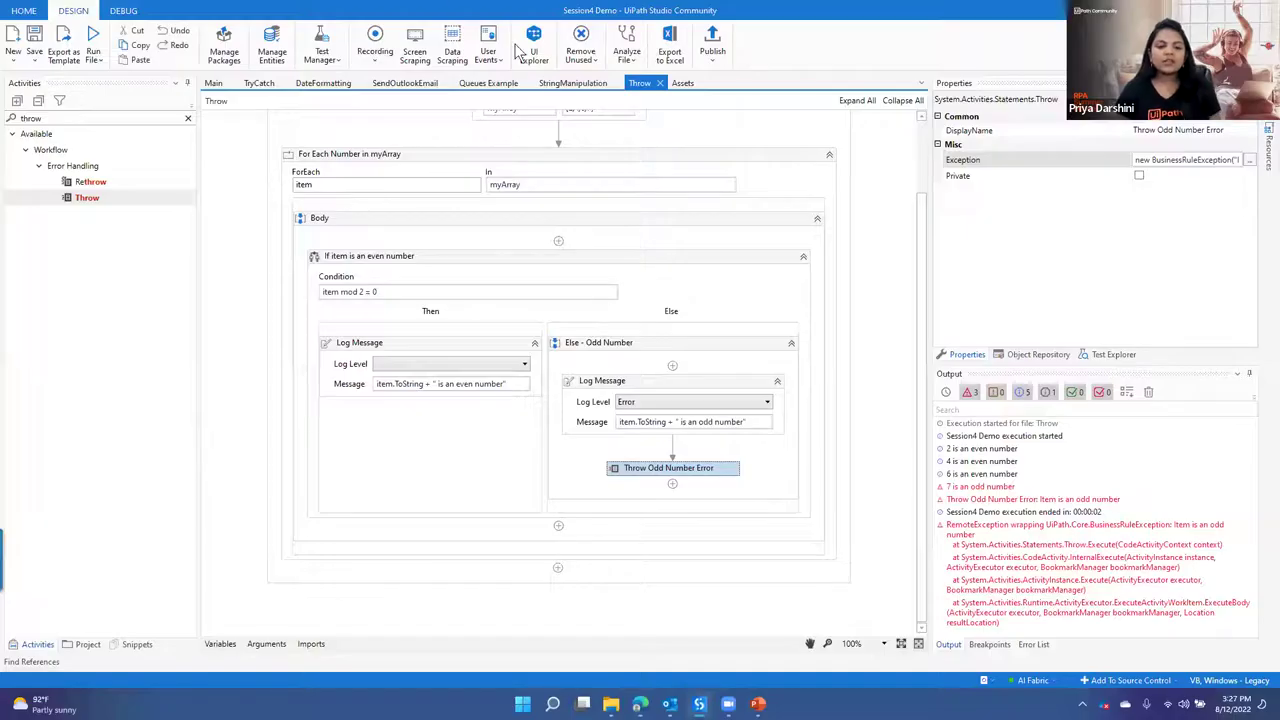
{"action": "left_click", "coordinate": [547, 84]}
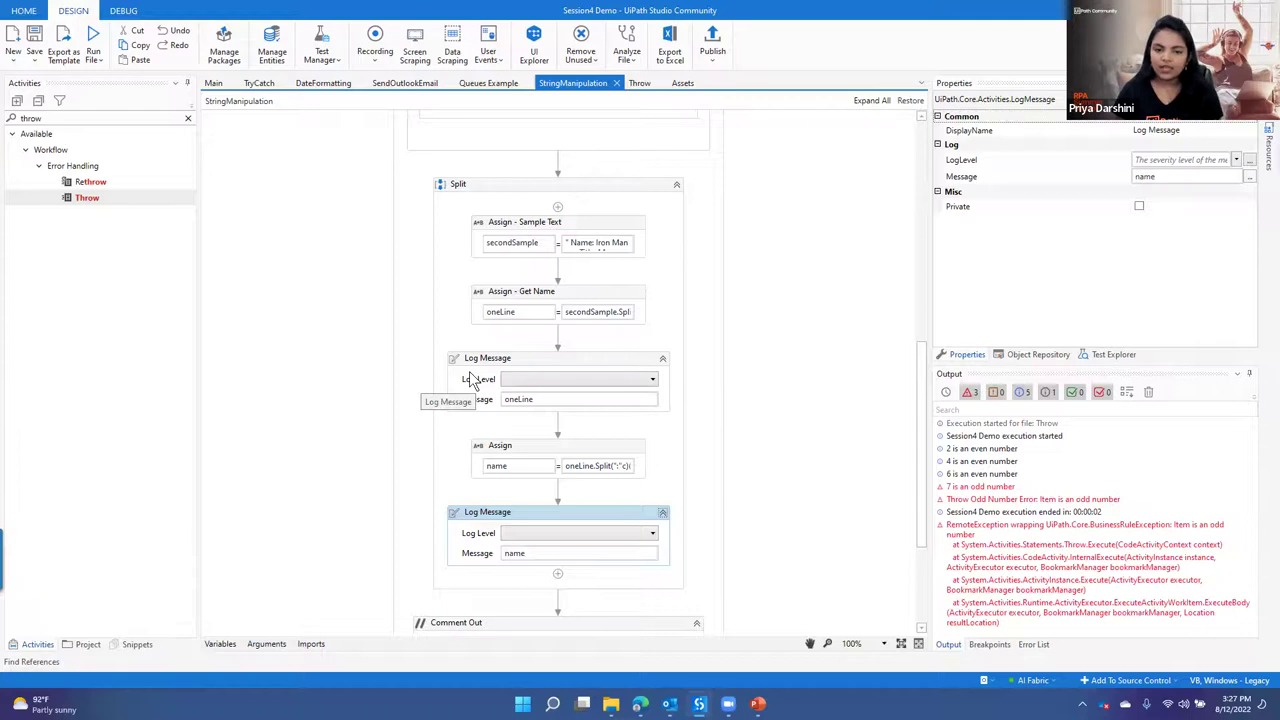
{"action": "left_click", "coordinate": [682, 84]}
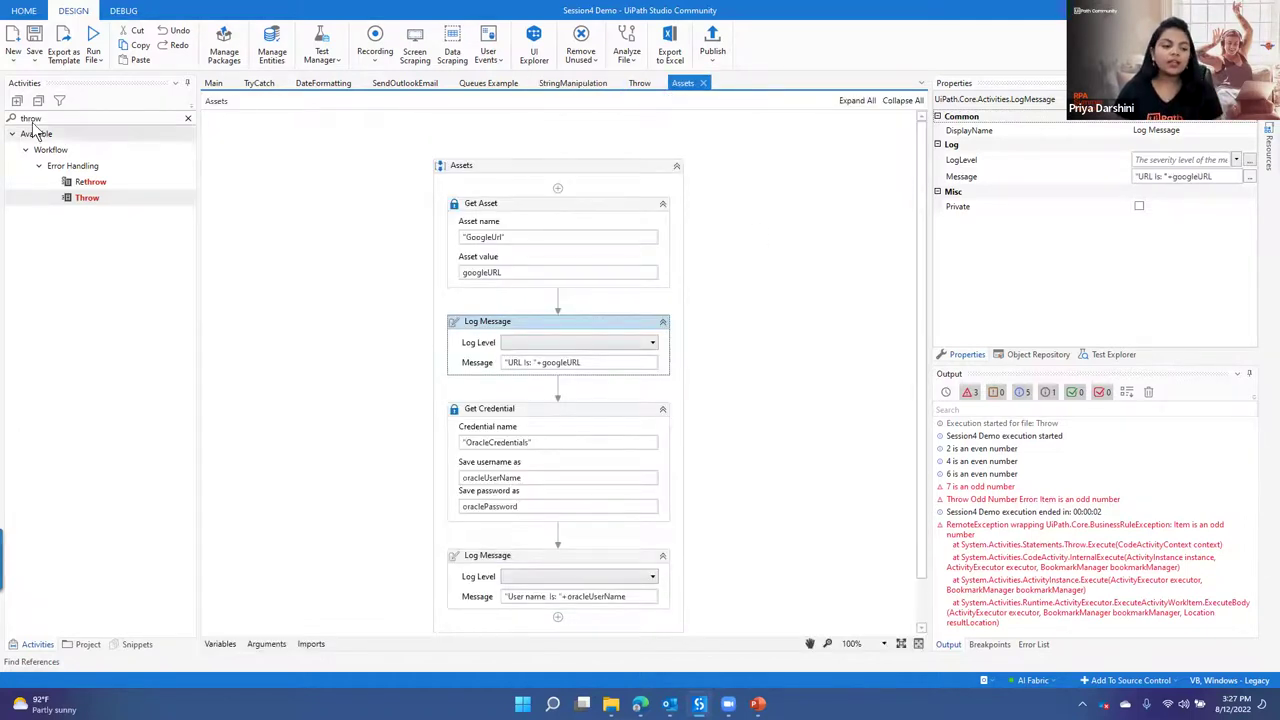
{"action": "left_click", "coordinate": [187, 118]}
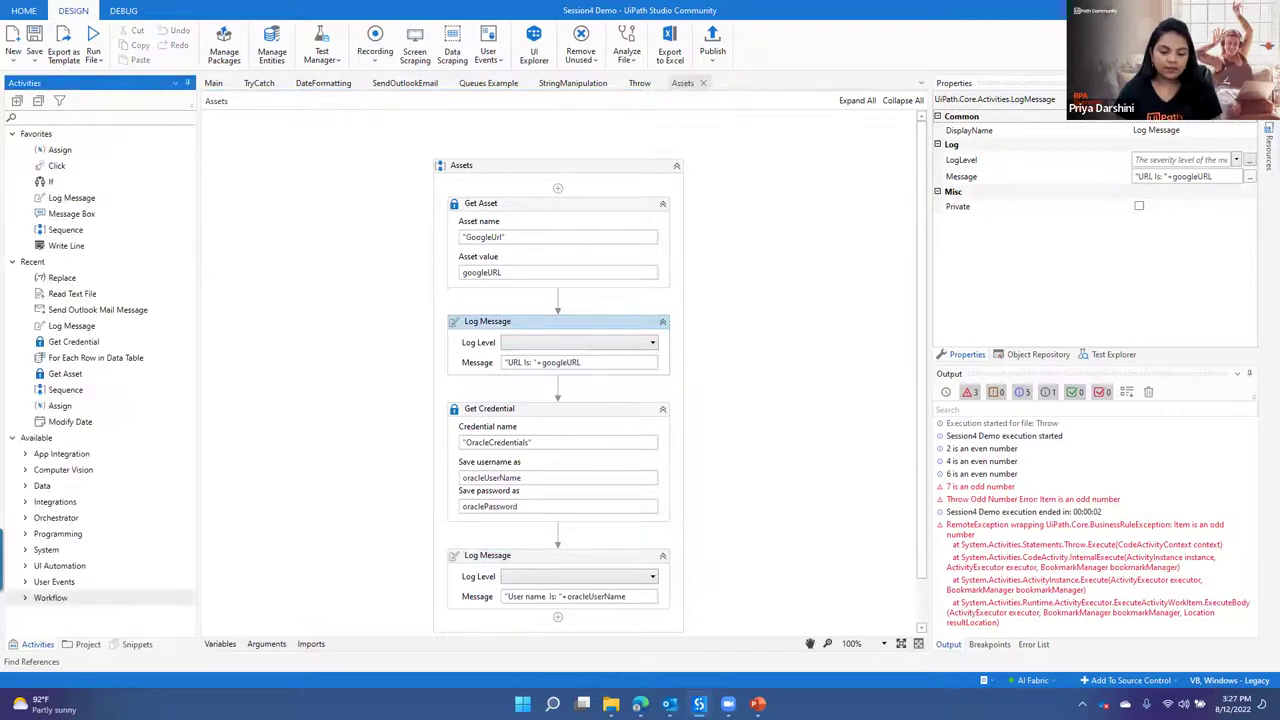
Step: Switch to the PowerPoint presentation and advance to the "Leveraging Orchestrator Assets #2" slide on the asset activities
{"action": "mouse_move", "coordinate": [758, 703]}
{"action": "left_click", "coordinate": [828, 630]}
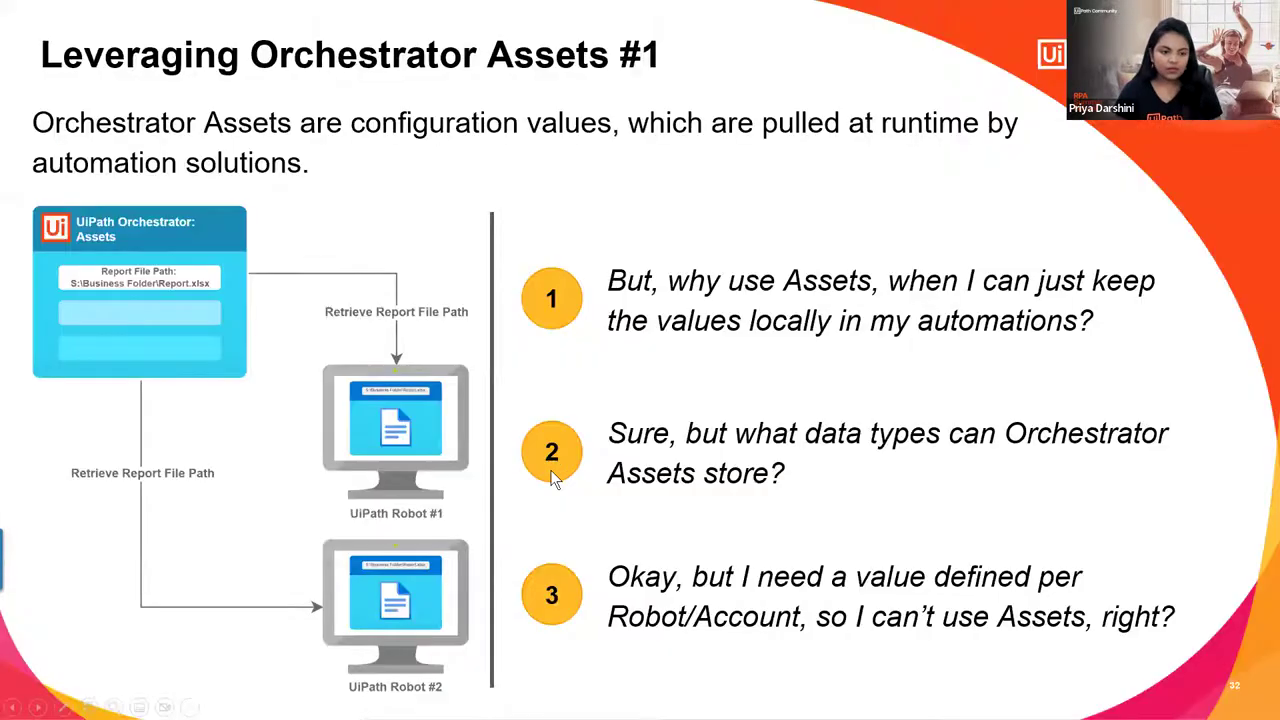
{"action": "left_click", "coordinate": [551, 468]}
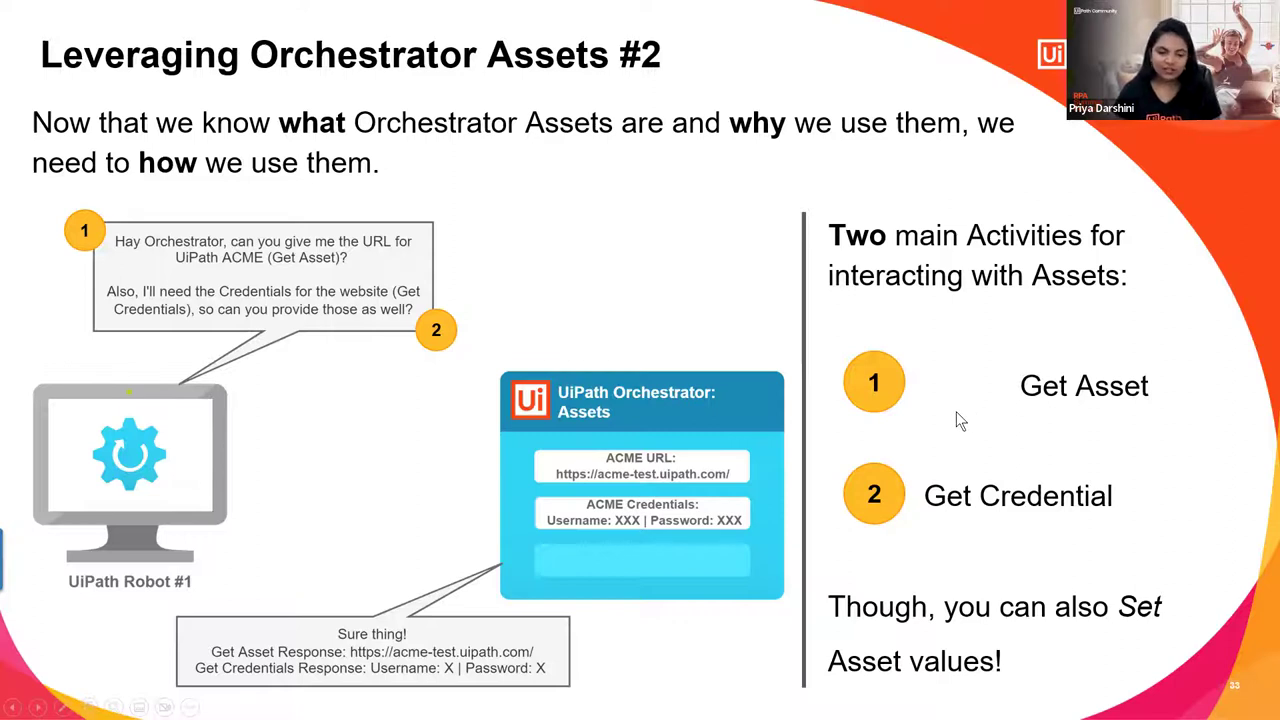
Step: Switch back to UiPath Studio and add a Get Asset activity as the first activity of the Assets sequence
{"action": "key", "text": "alt+Tab"}
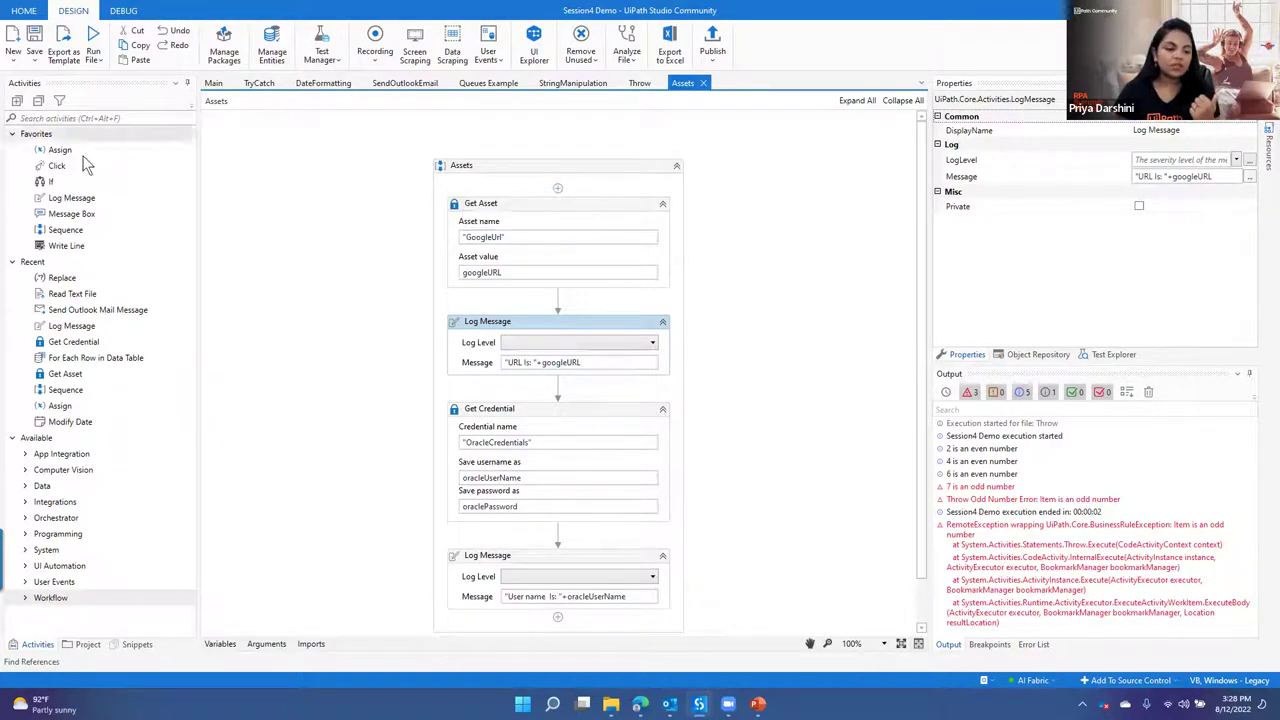
{"action": "left_click", "coordinate": [53, 117]}
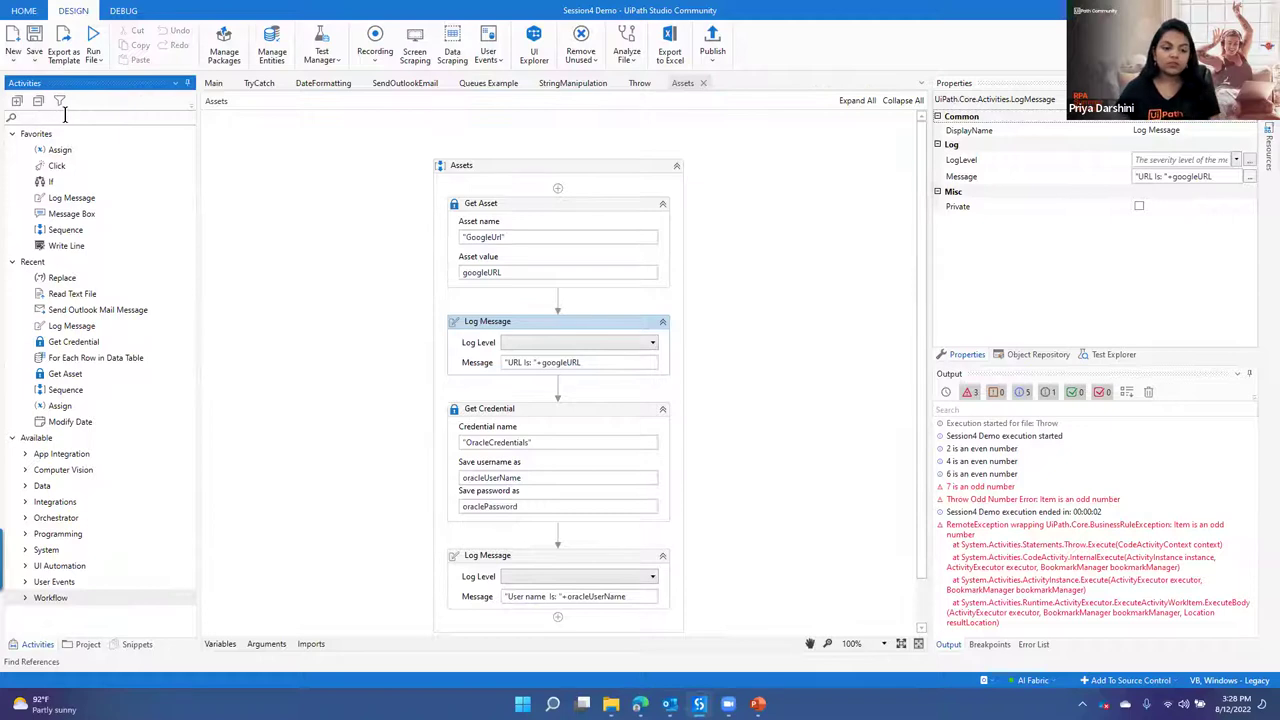
{"action": "type", "text": "g"}
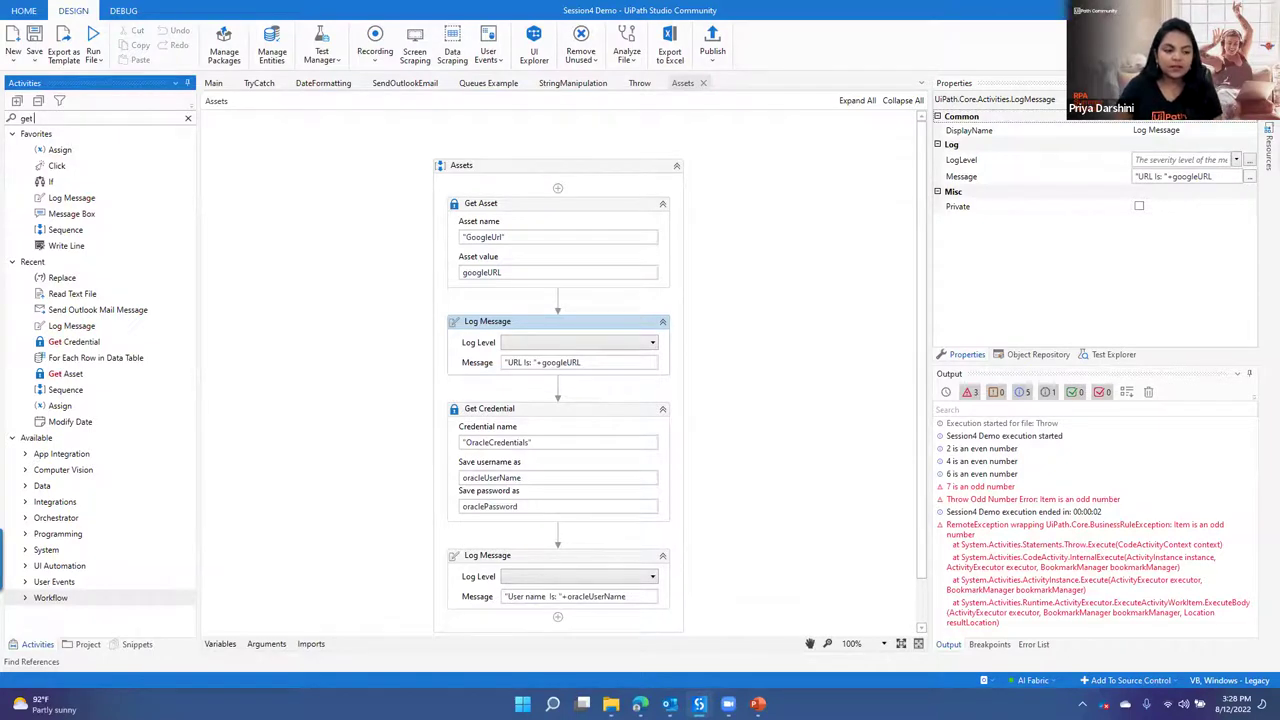
{"action": "type", "text": "et ass"}
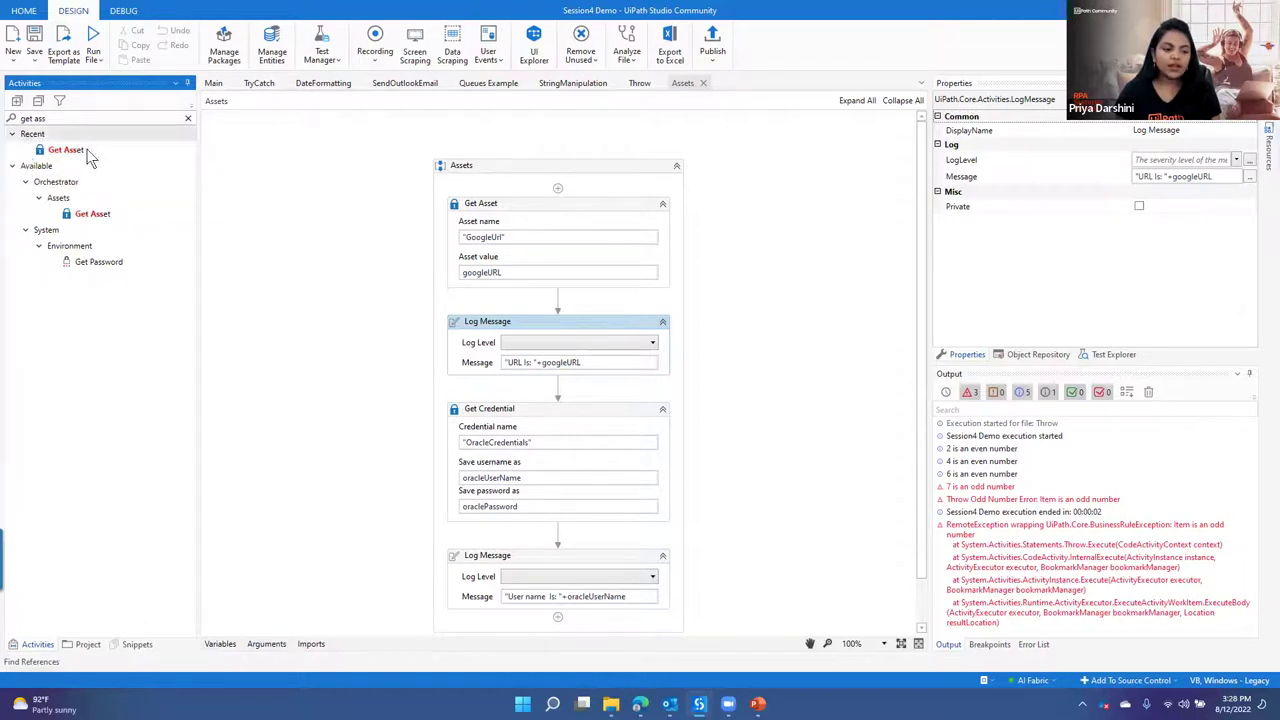
{"action": "double_click", "coordinate": [73, 148]}
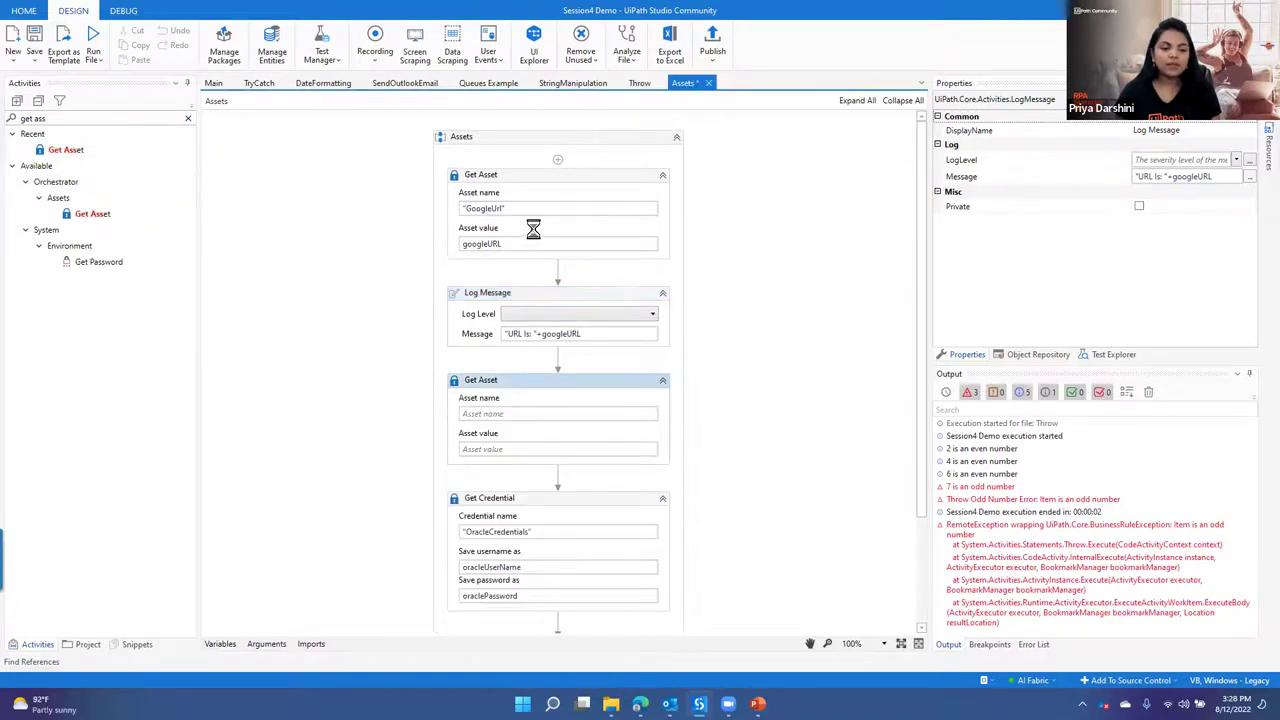
{"action": "left_click_drag", "start_coordinate": [531, 386], "coordinate": [549, 184]}
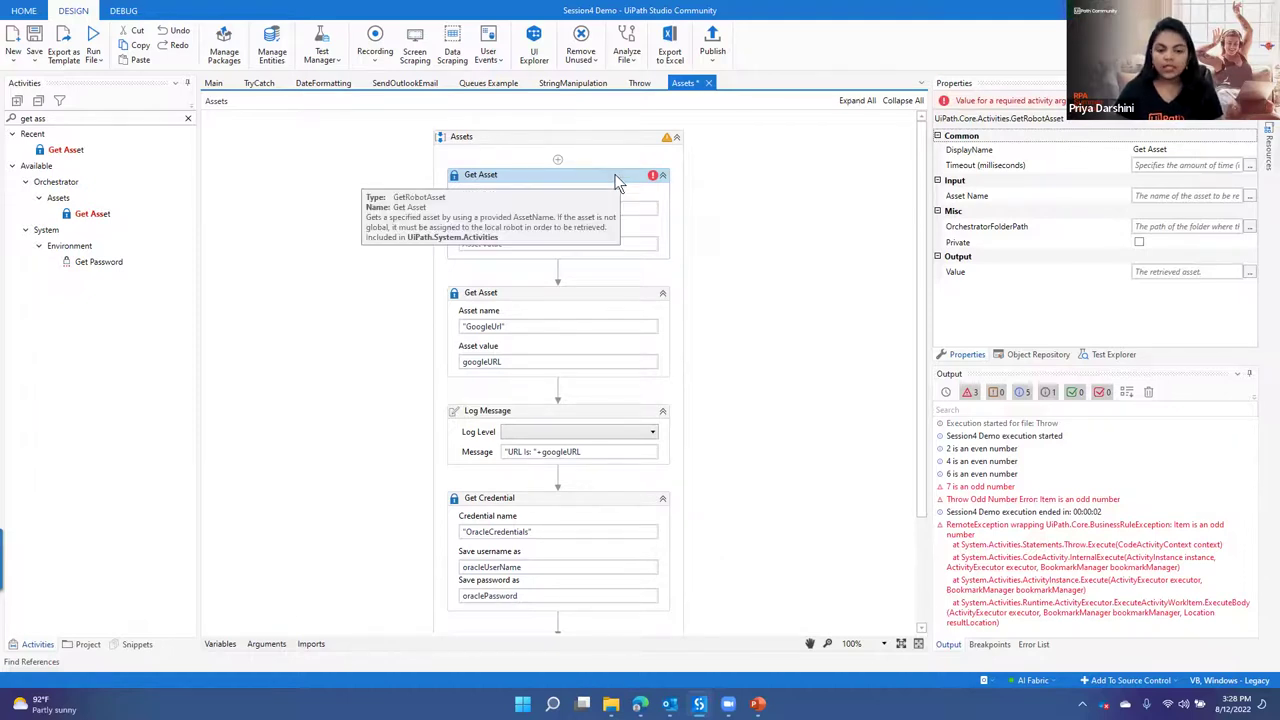
Step: Check which Orchestrator folder Studio is connected to and view that folder's asset list in the browser
{"action": "left_click", "coordinate": [1041, 683]}
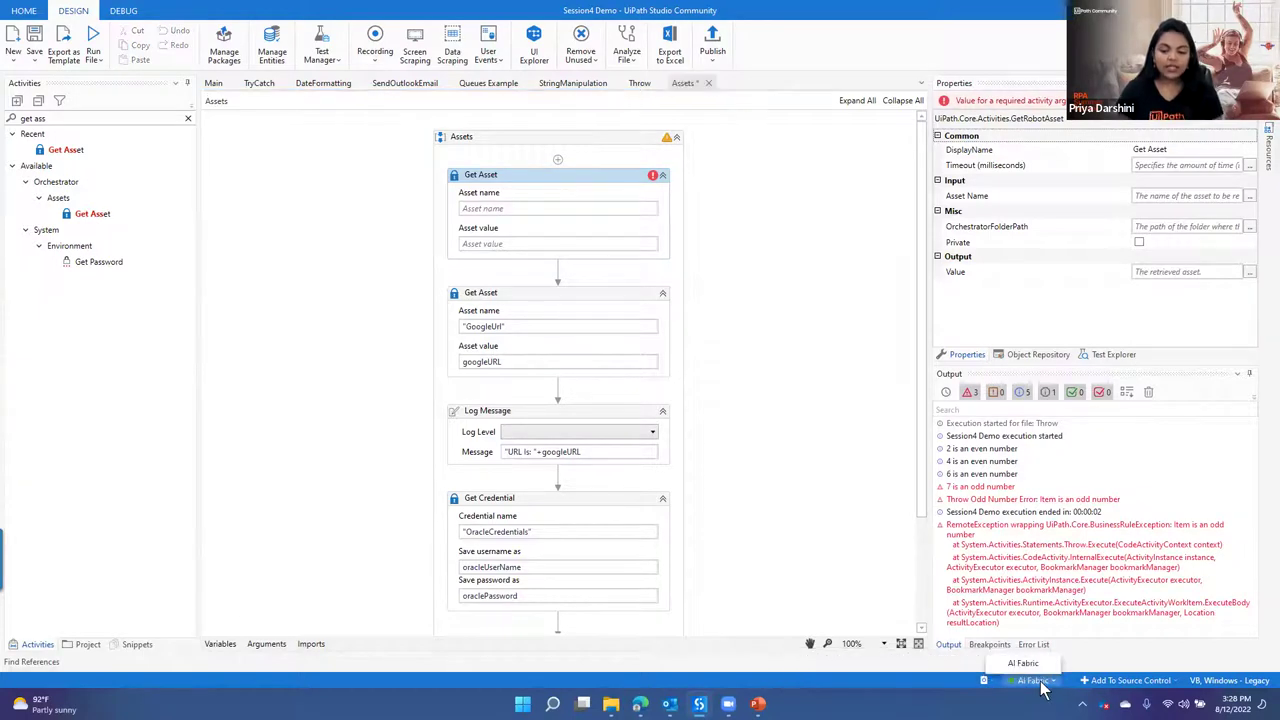
{"action": "left_click", "coordinate": [780, 502]}
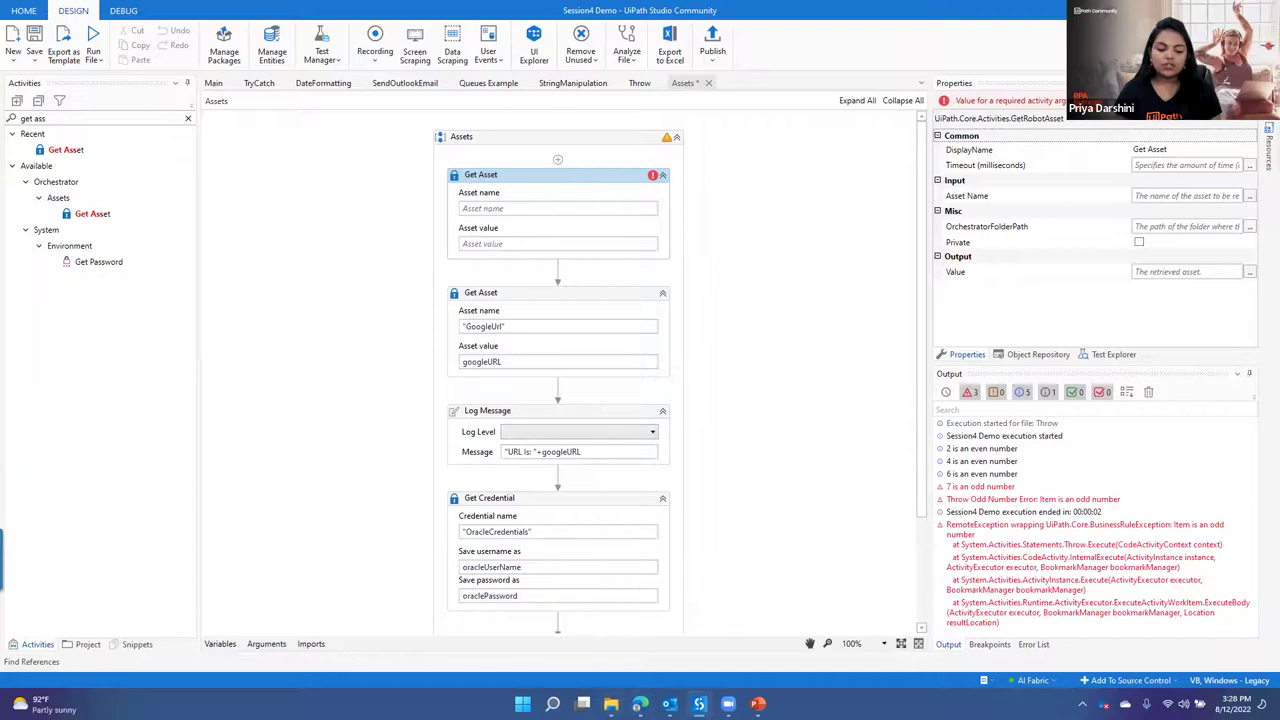
{"action": "left_click", "coordinate": [611, 704]}
{"action": "left_click", "coordinate": [640, 704]}
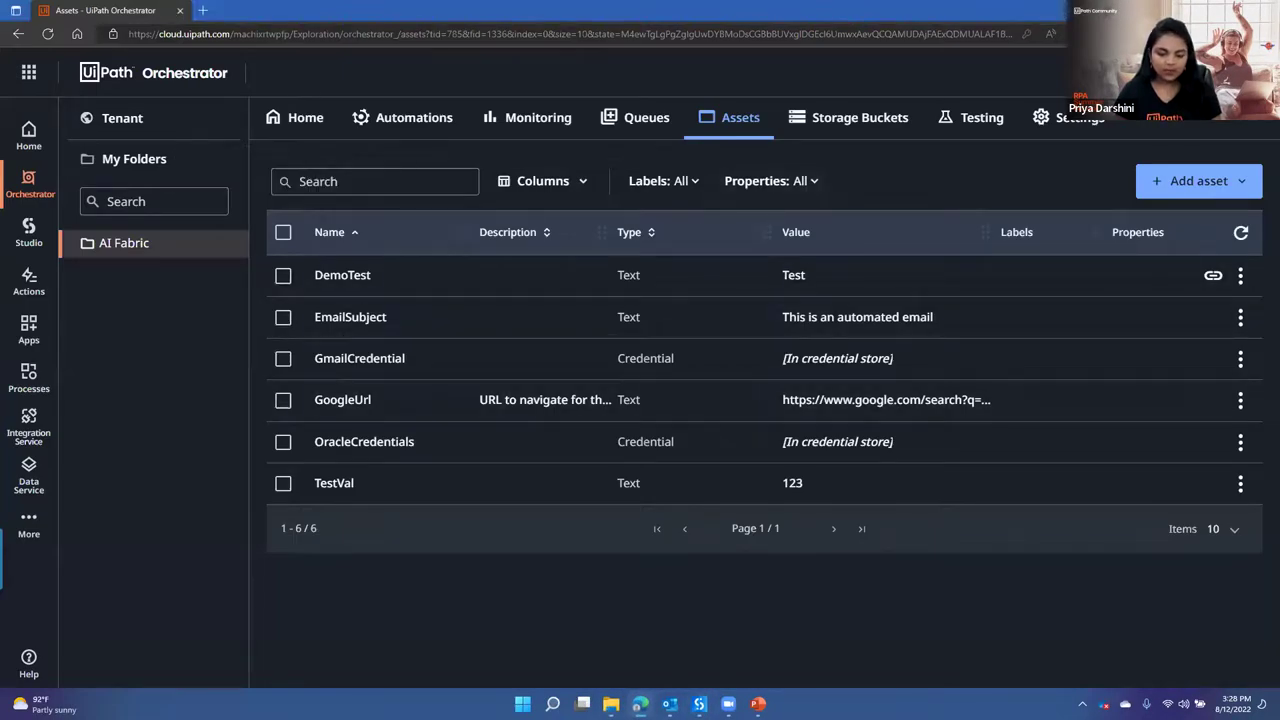
{"action": "key", "text": "alt+Tab"}
Step: Delete the empty Get Asset activity at the start of the Assets sequence in UiPath Studio
{"action": "left_click", "coordinate": [553, 188]}
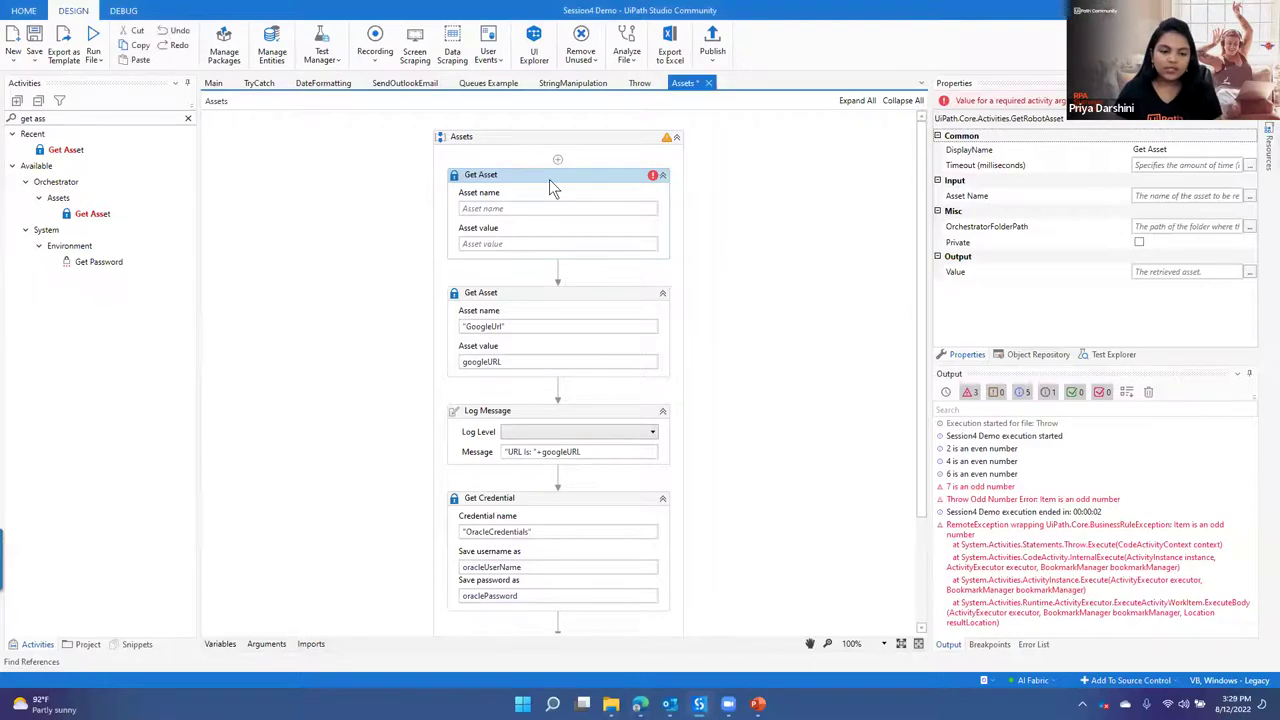
{"action": "key", "text": "Delete"}
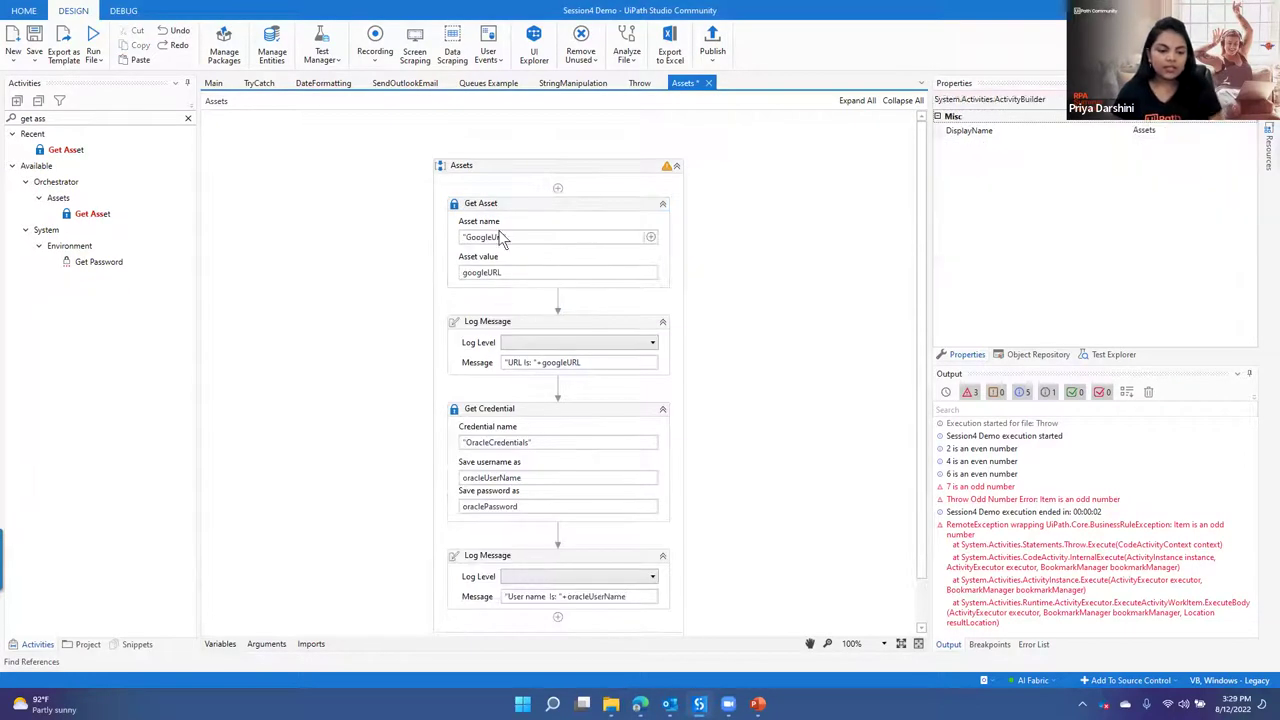
Step: Switch to Orchestrator in the browser, open the GoogleUrl asset to examine its exact name and text value, and cancel the edit
{"action": "key", "text": "alt+Tab"}
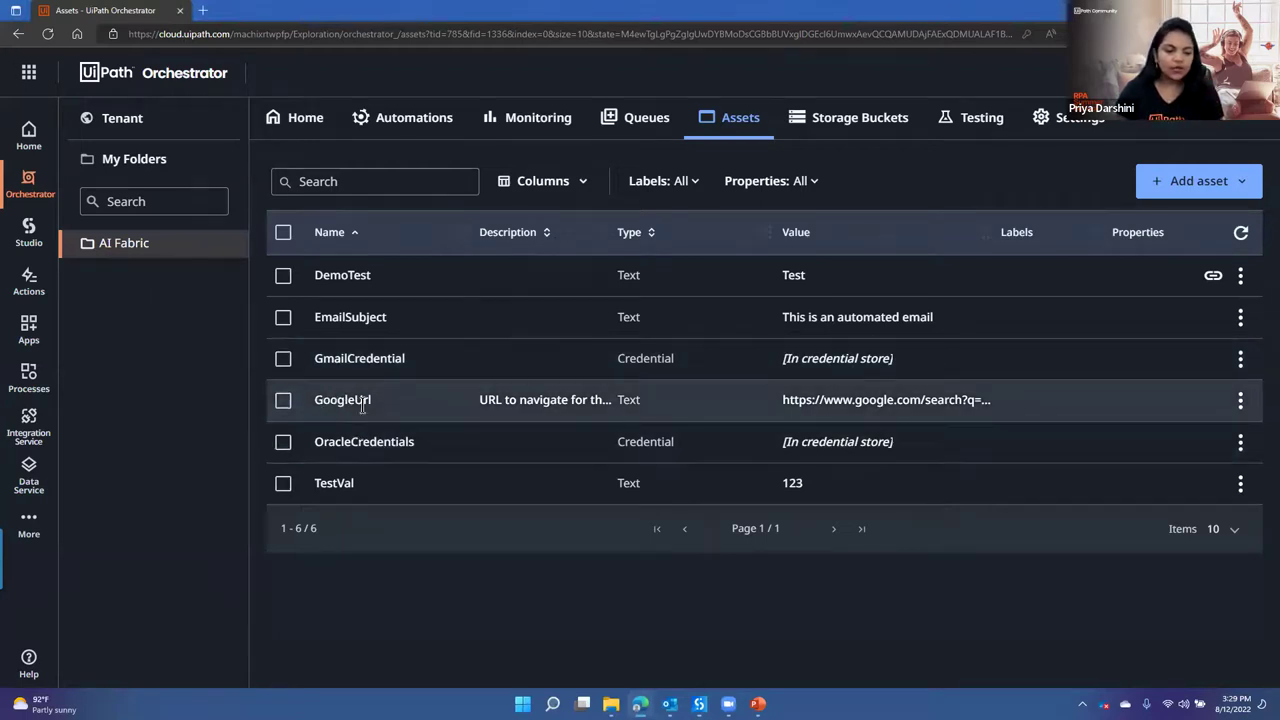
{"action": "left_click", "coordinate": [1240, 399]}
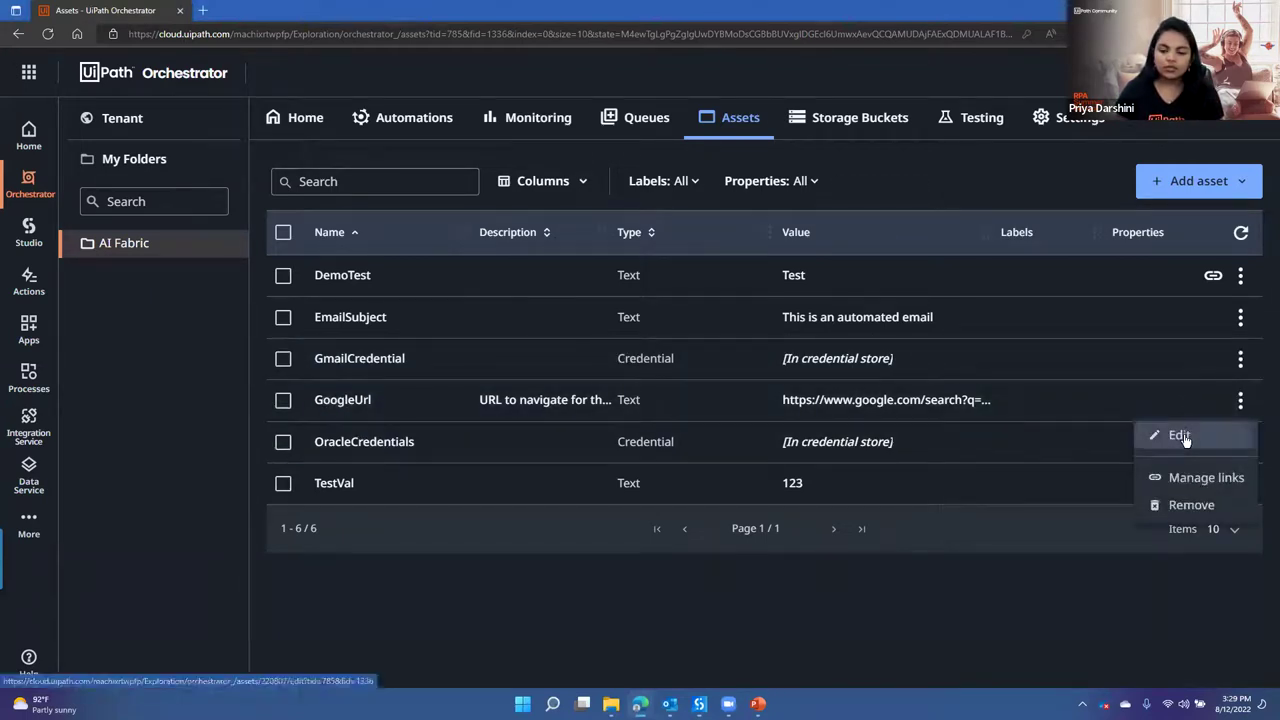
{"action": "left_click", "coordinate": [1182, 437]}
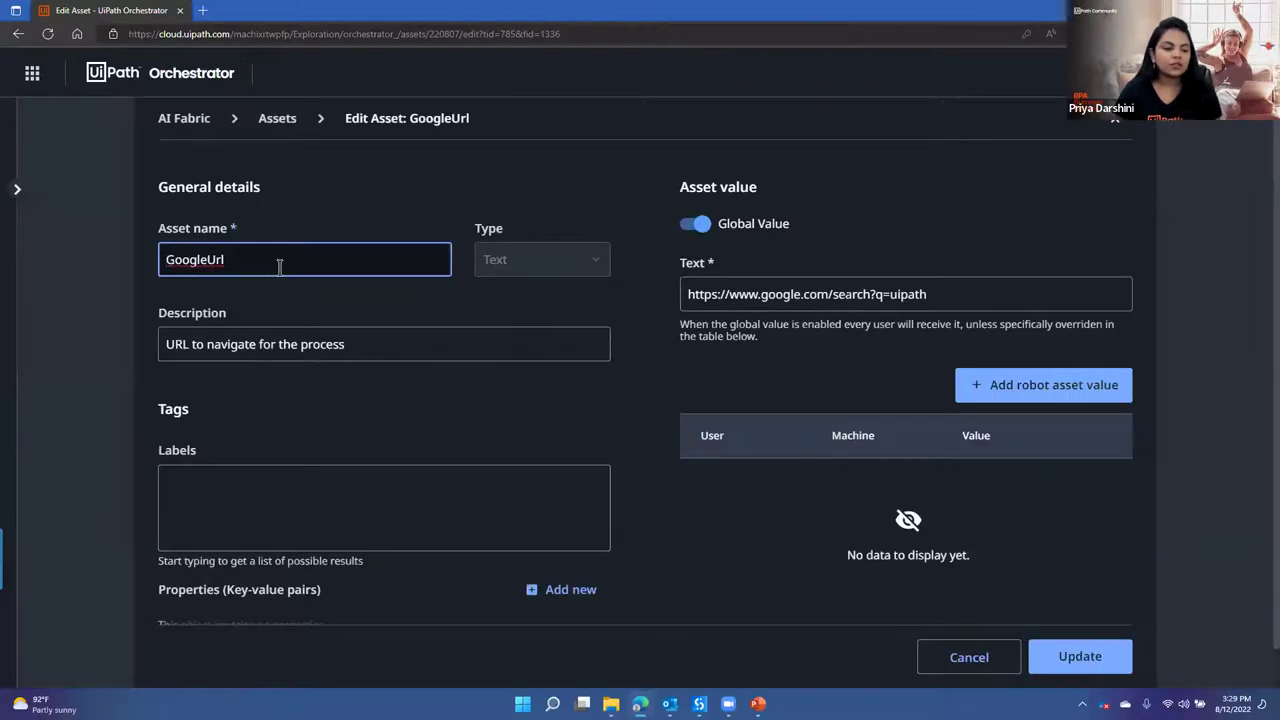
{"action": "double_click", "coordinate": [278, 262]}
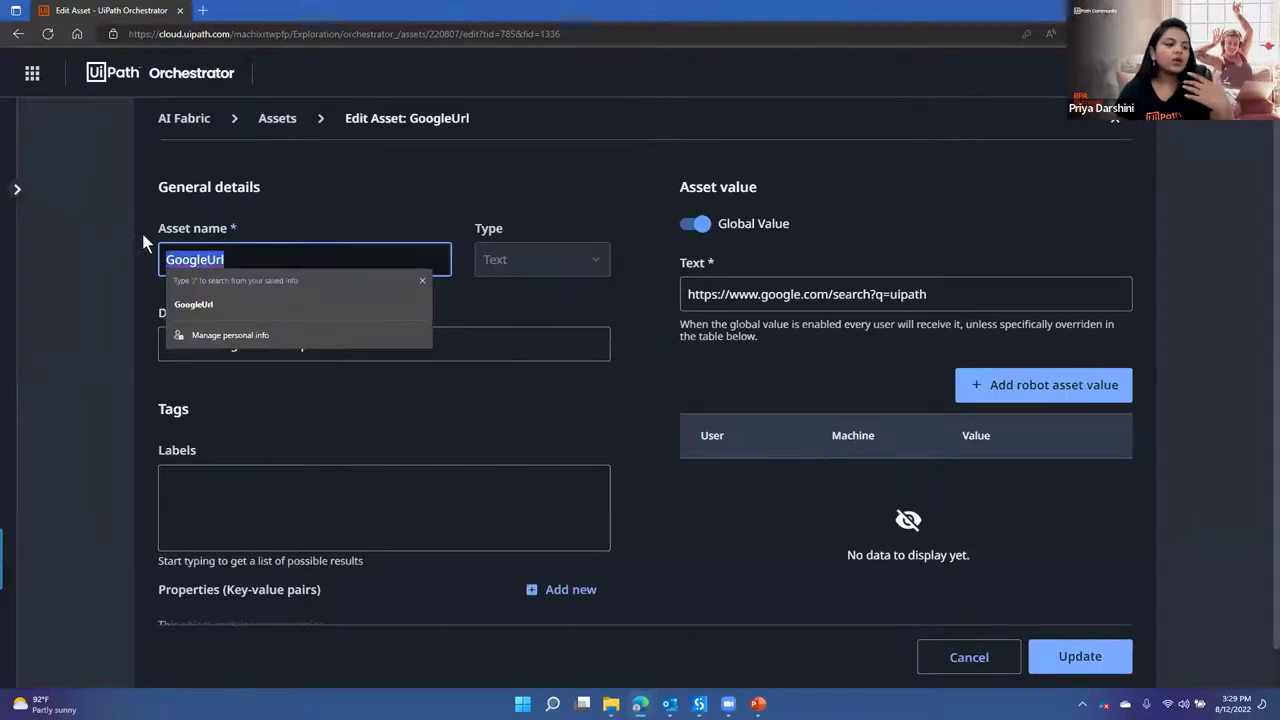
{"action": "left_click", "coordinate": [220, 262]}
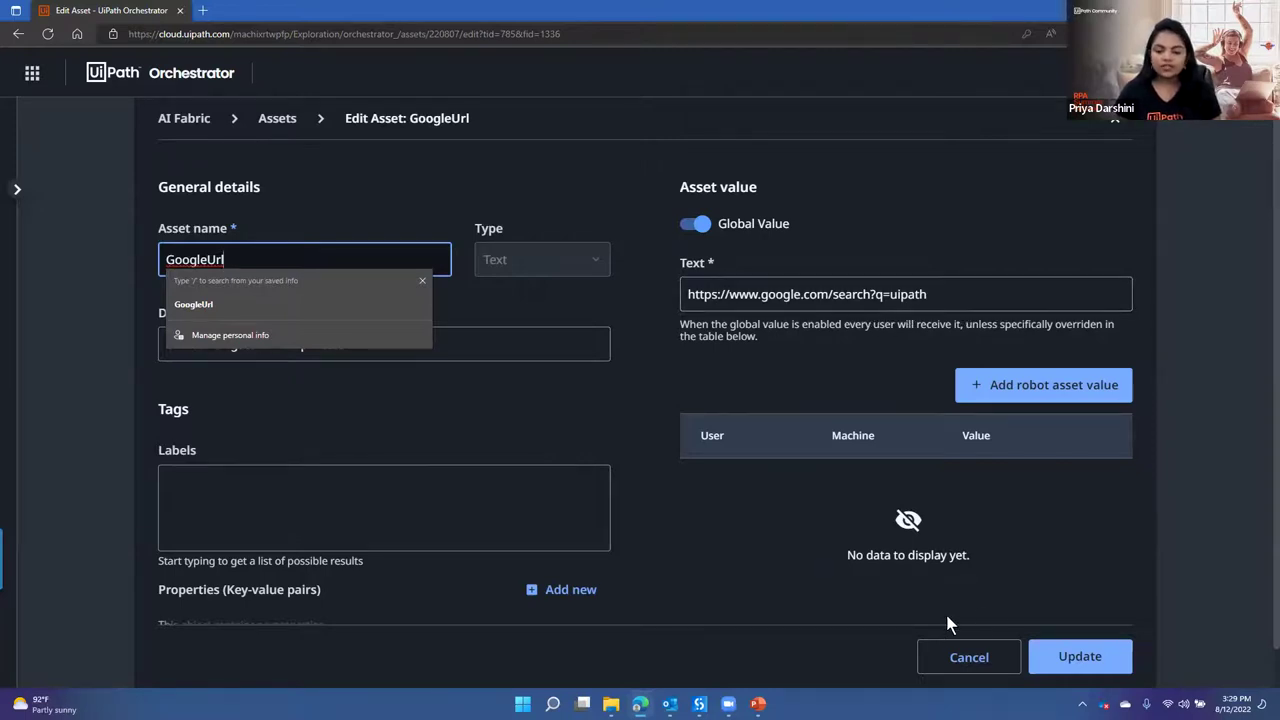
{"action": "left_click", "coordinate": [990, 657]}
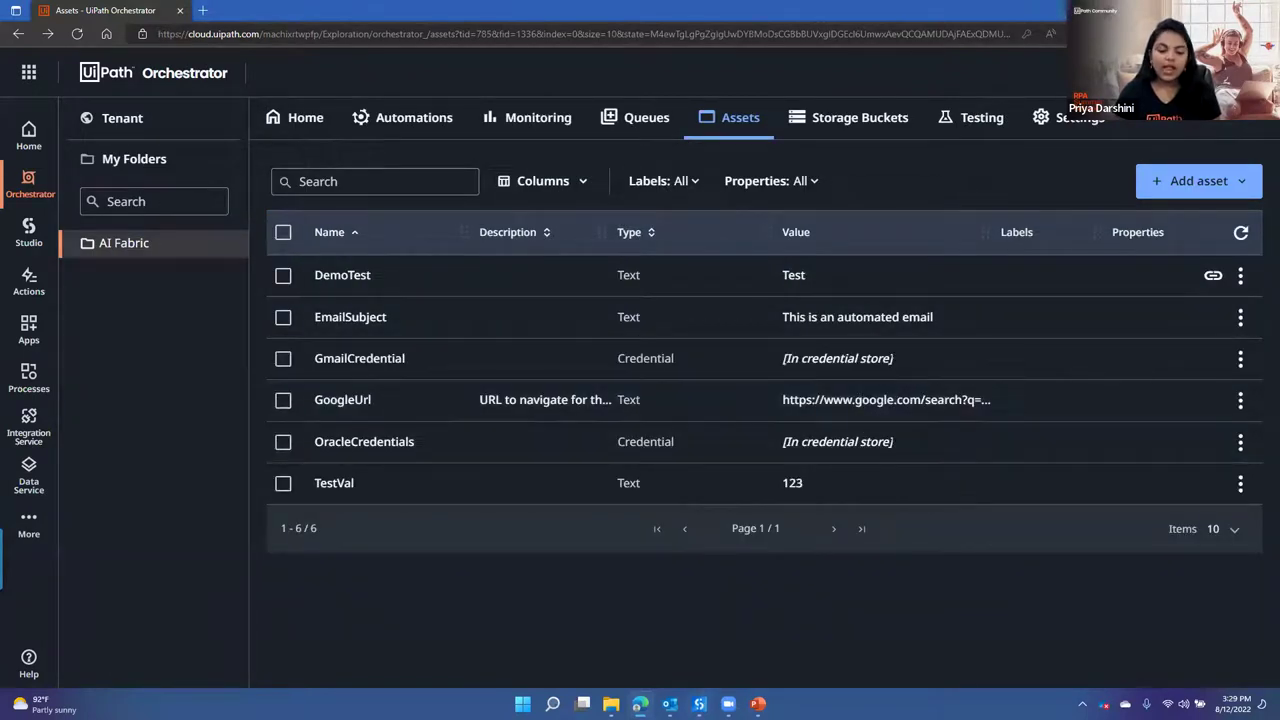
Step: Return to UiPath Studio and try to create a variable named googleURL for the GoogleUrl Get Asset activity's value
{"action": "left_click", "coordinate": [699, 703]}
{"action": "left_click", "coordinate": [513, 206]}
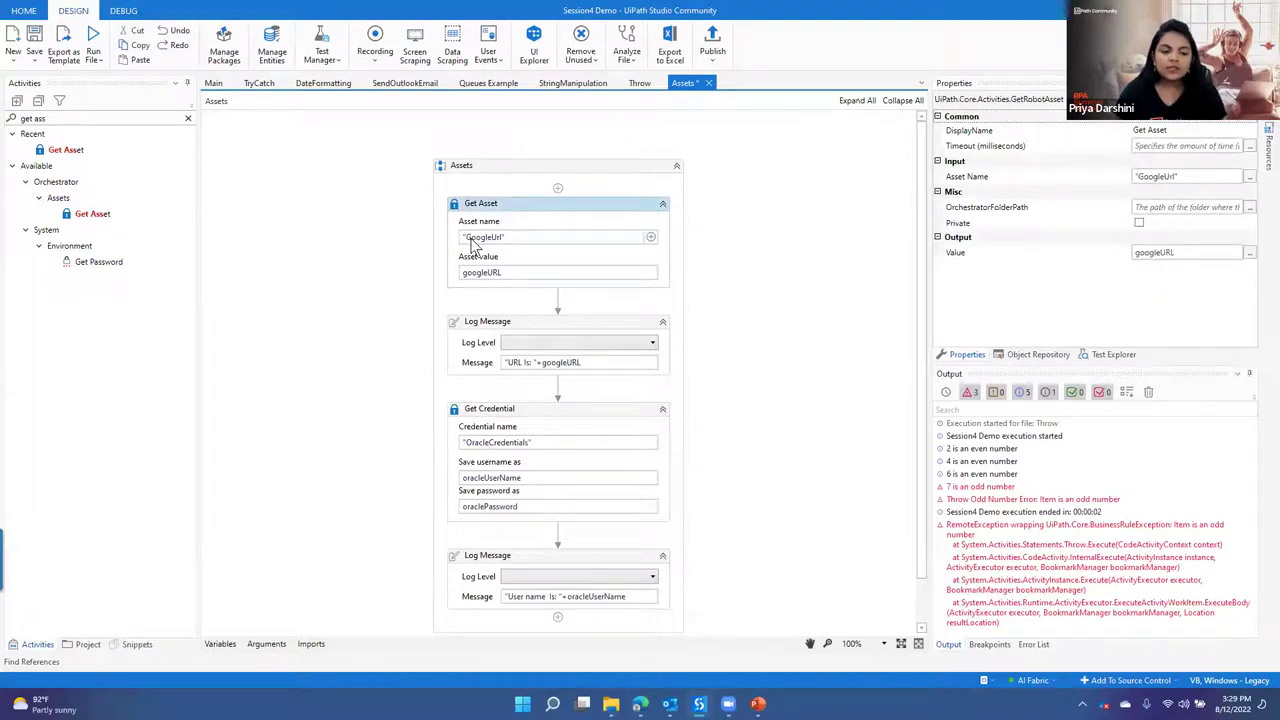
{"action": "left_click", "coordinate": [531, 274]}
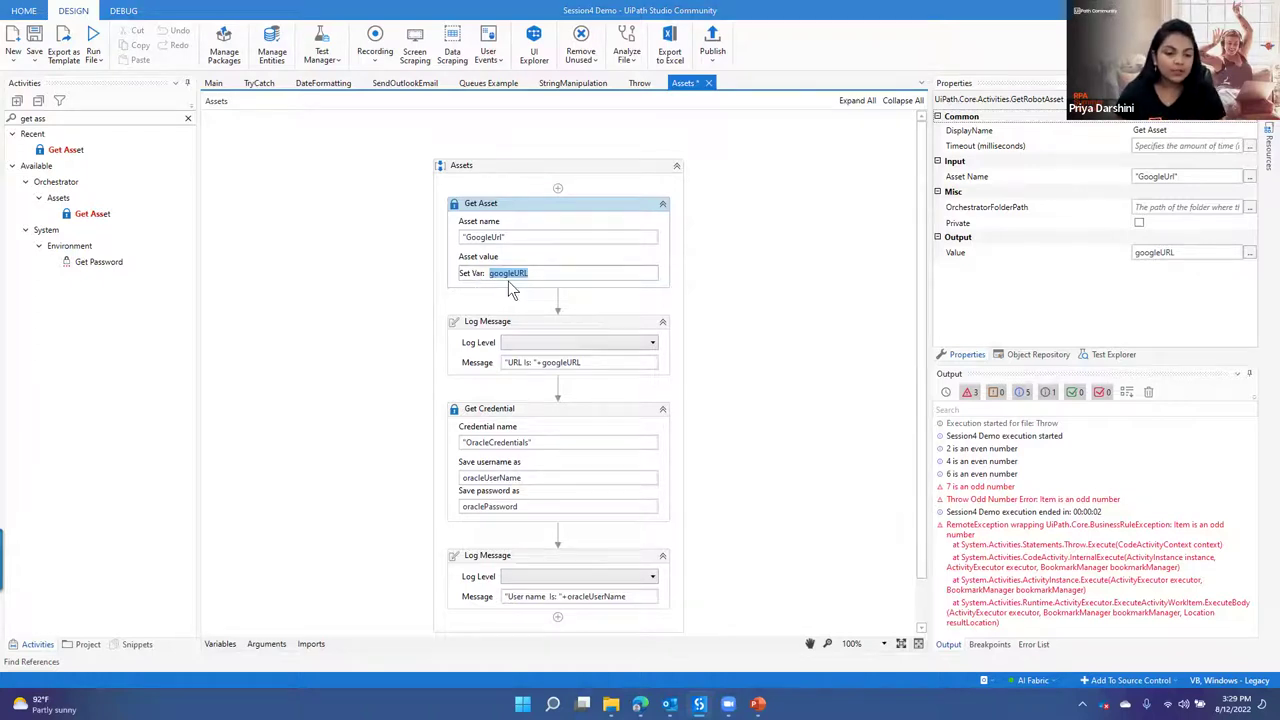
{"action": "key", "text": "Return"}
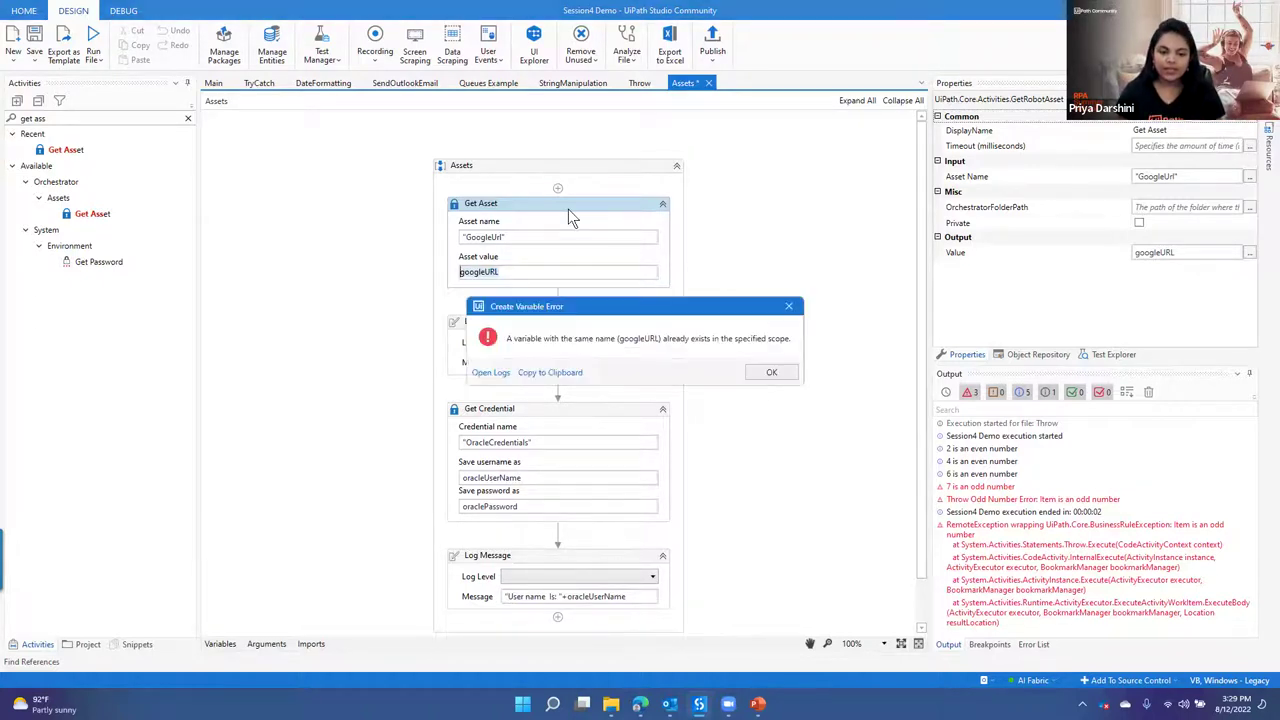
{"action": "left_click", "coordinate": [789, 307]}
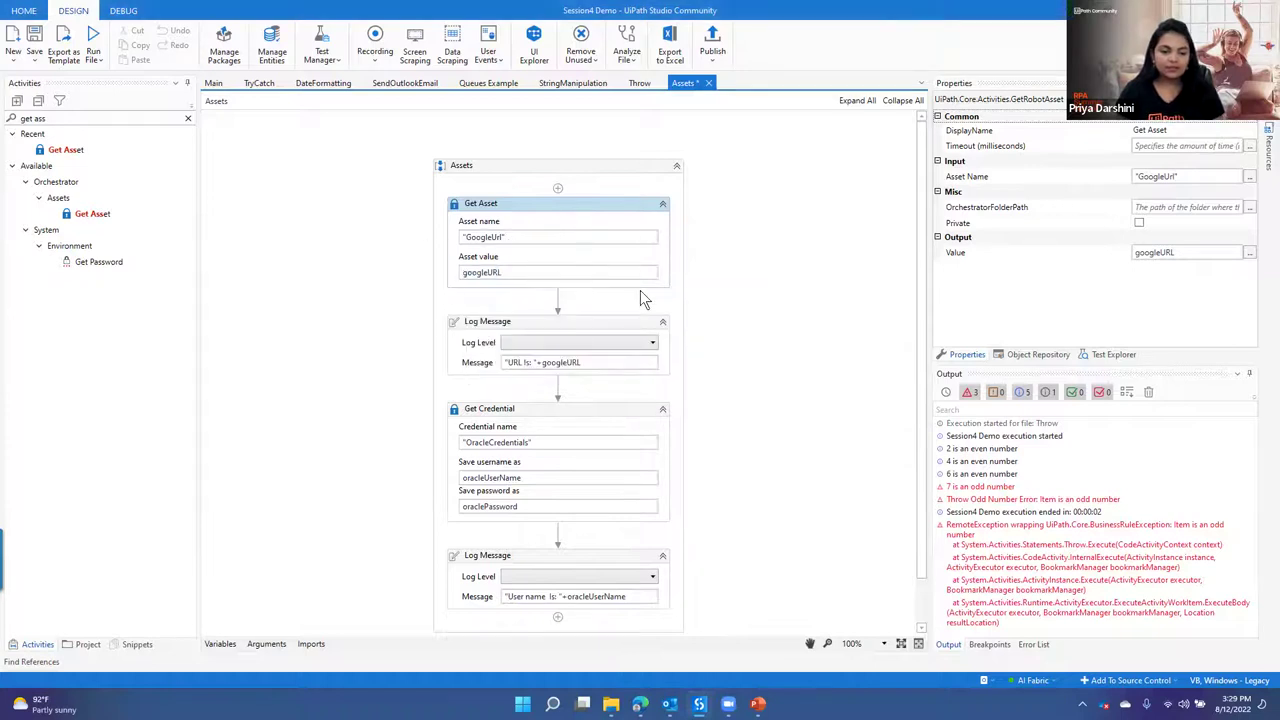
Step: Examine the GoogleUrl Get Asset activity and the Log Message activity that outputs the googleURL variable
{"action": "left_click", "coordinate": [668, 305]}
{"action": "left_click", "coordinate": [553, 215]}
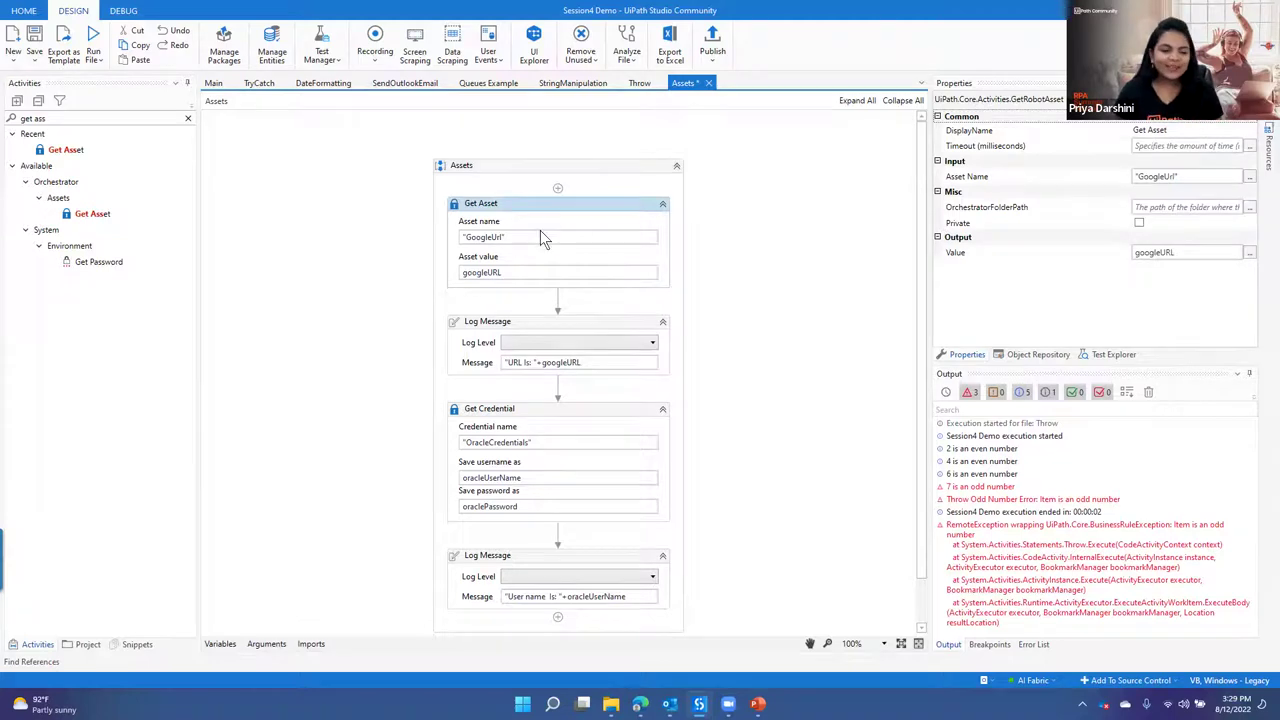
{"action": "left_click", "coordinate": [535, 321]}
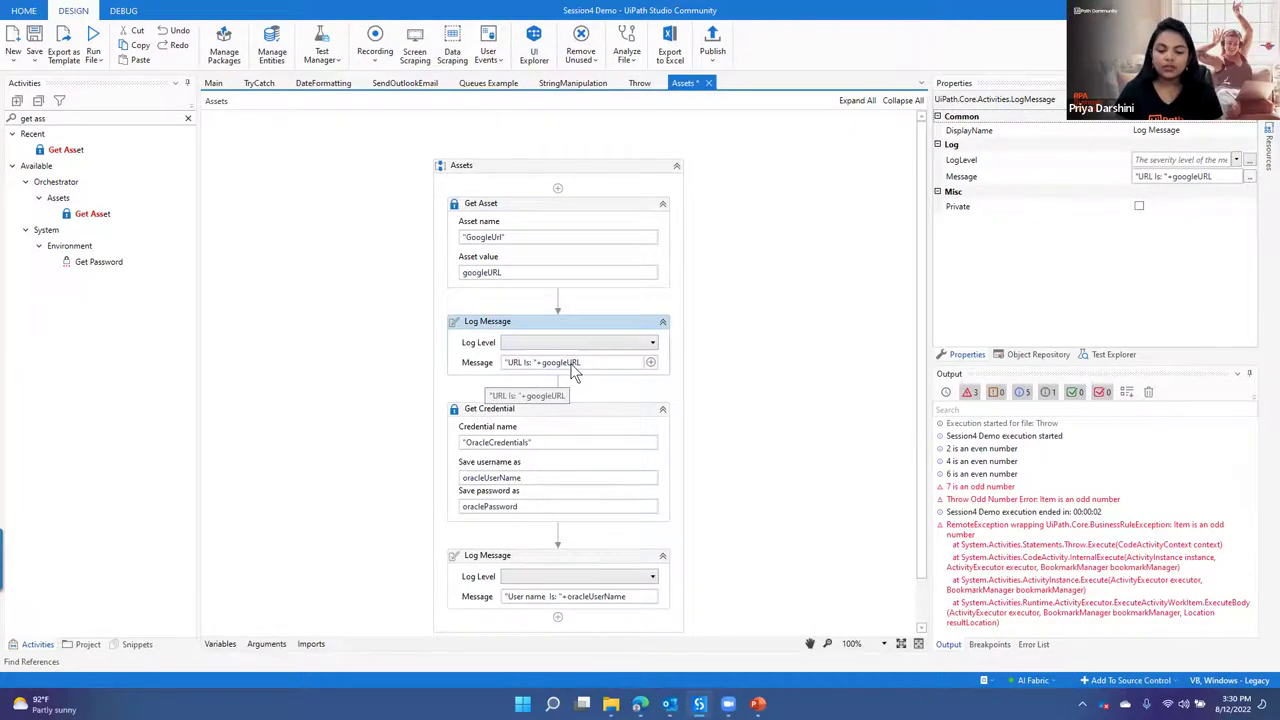
{"action": "scroll", "coordinate": [523, 491], "scroll_direction": "down", "scroll_amount": 1}
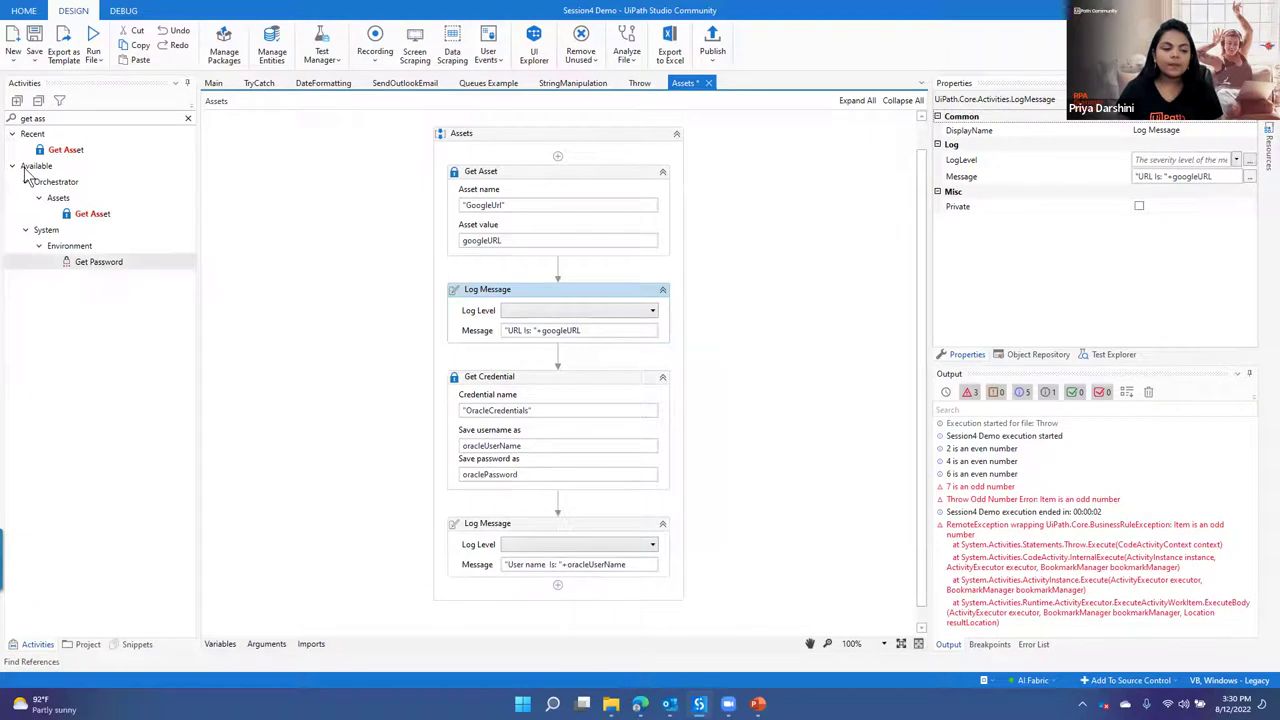
Step: Search the activities for "credential" and inspect the existing Get Credential activity's properties in the Assets sequence
{"action": "left_click", "coordinate": [188, 119]}
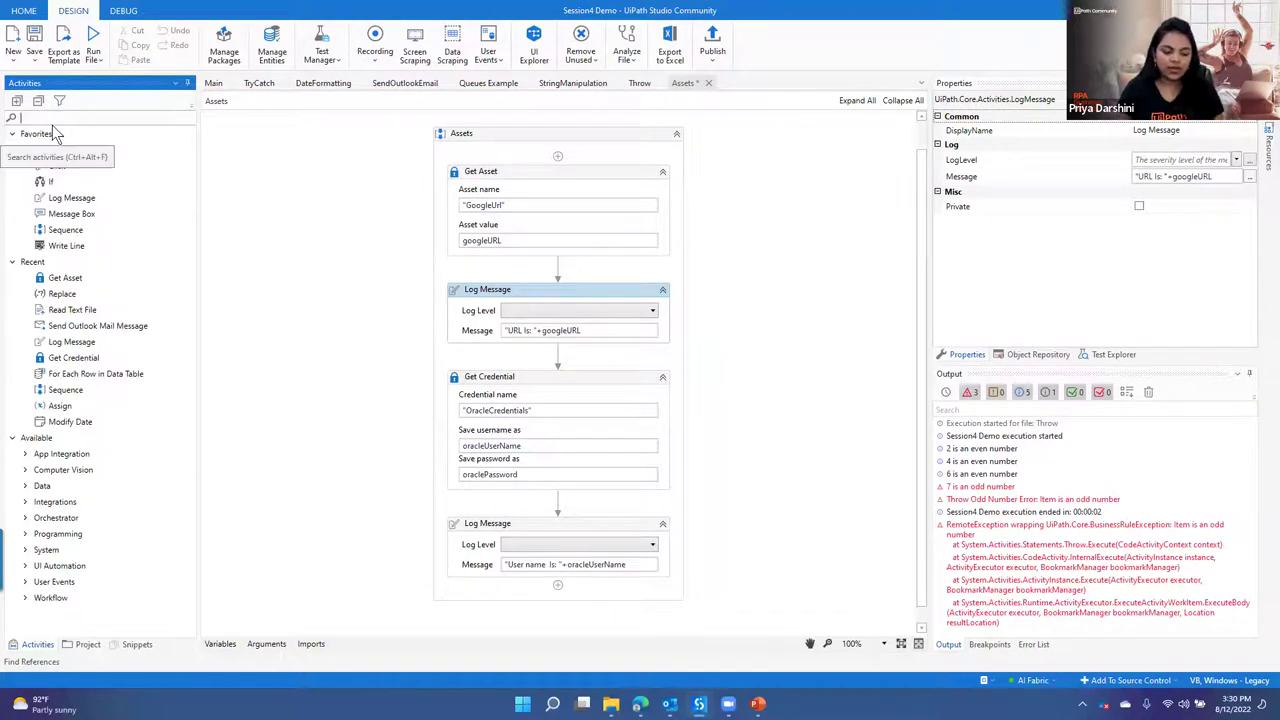
{"action": "type", "text": "credential"}
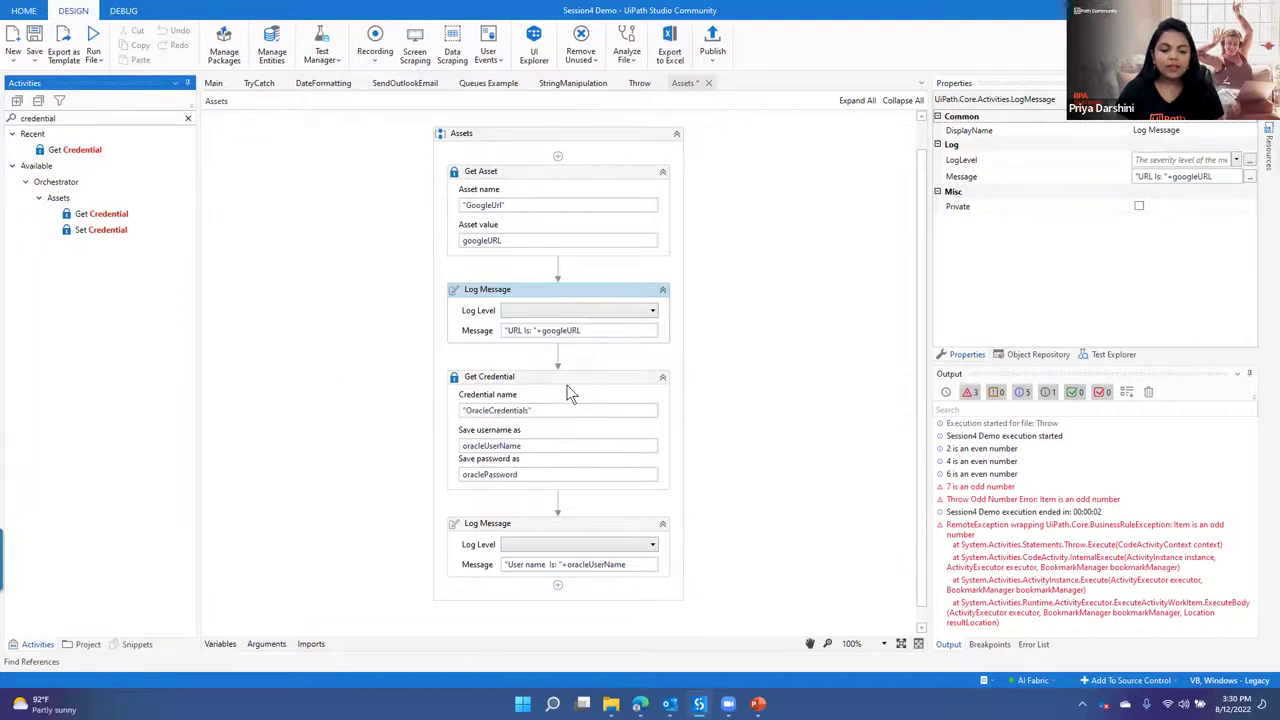
{"action": "left_click", "coordinate": [502, 410]}
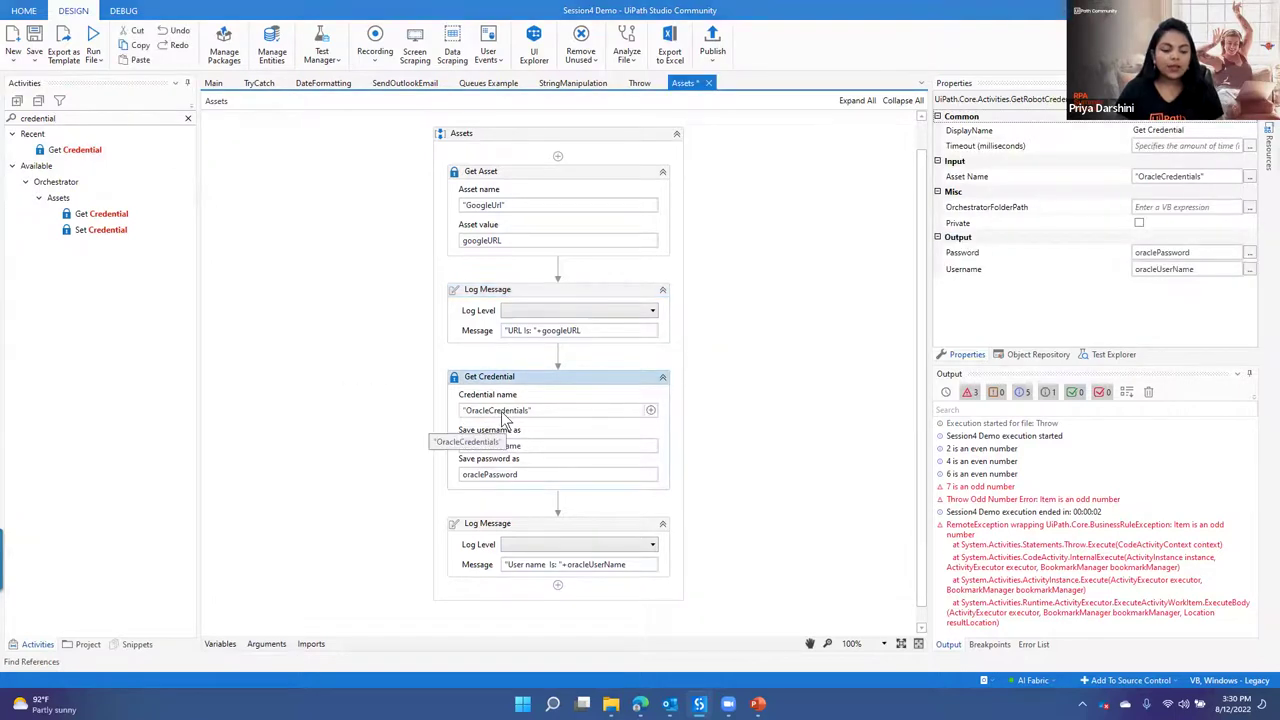
Step: Switch to Orchestrator in the browser, open the OracleCredentials asset to examine its name and credential fields, and cancel the edit
{"action": "key", "text": "alt+Tab"}
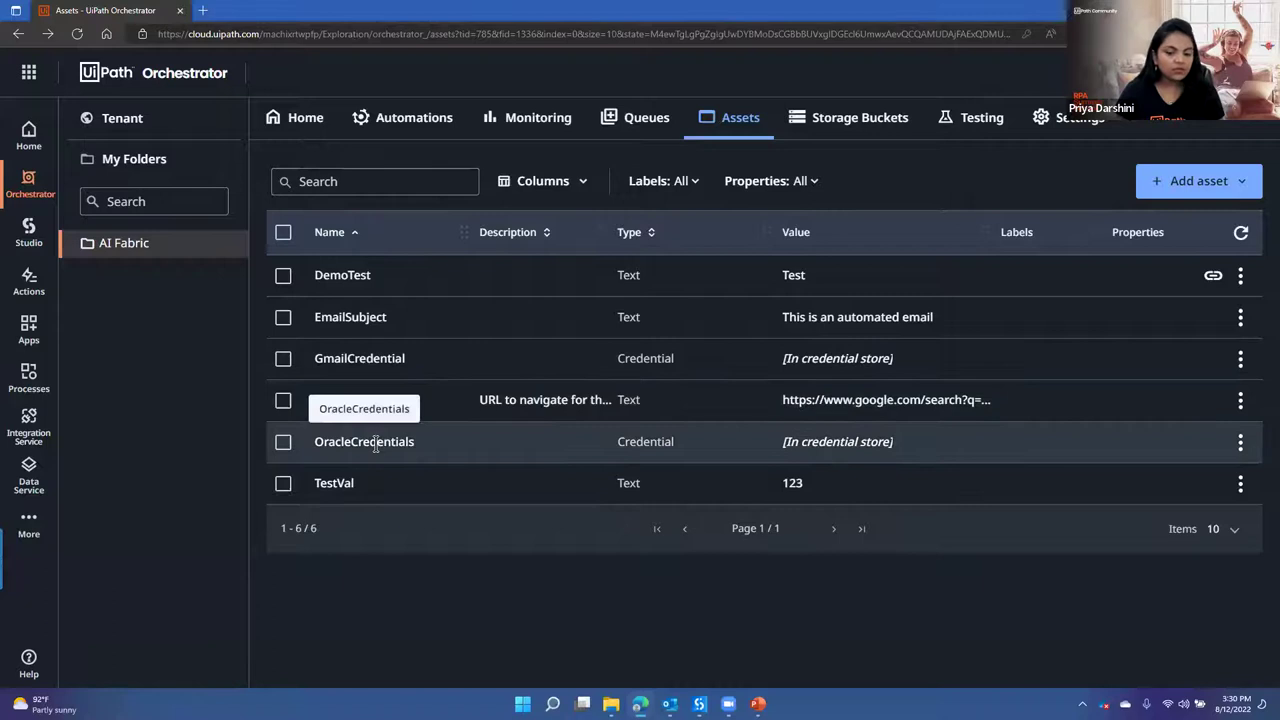
{"action": "left_click", "coordinate": [1240, 441]}
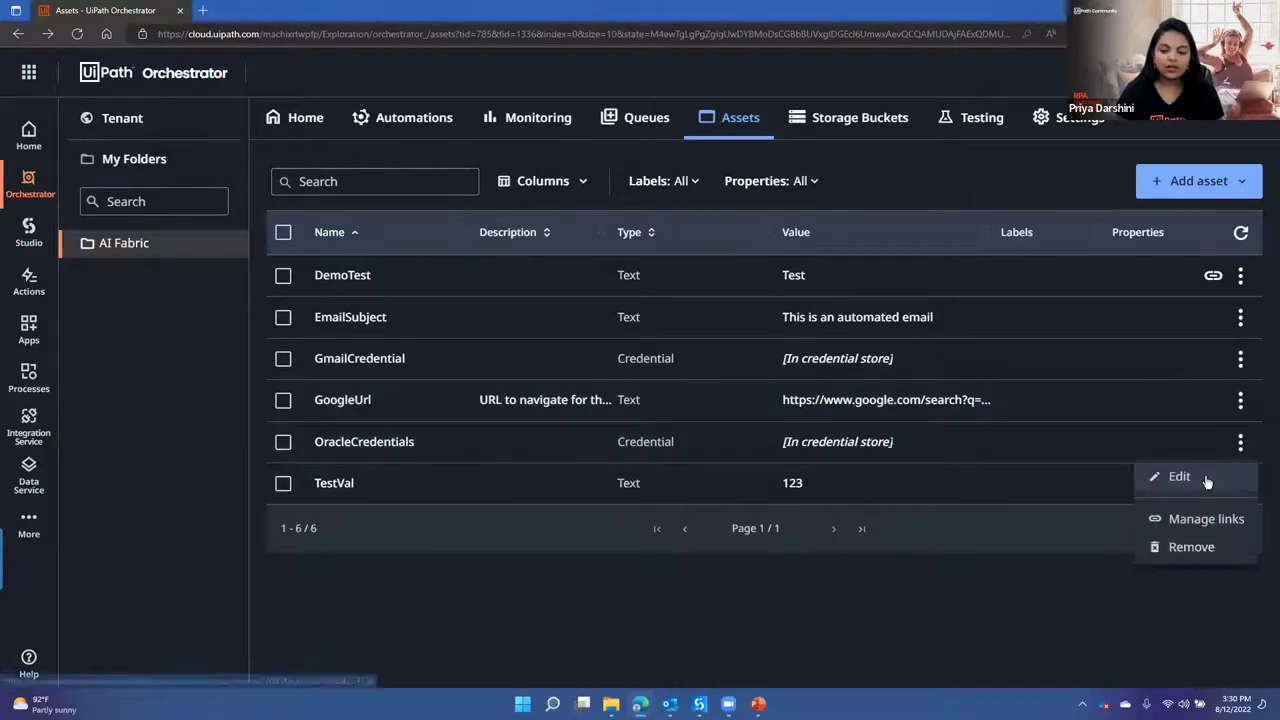
{"action": "left_click", "coordinate": [1180, 477]}
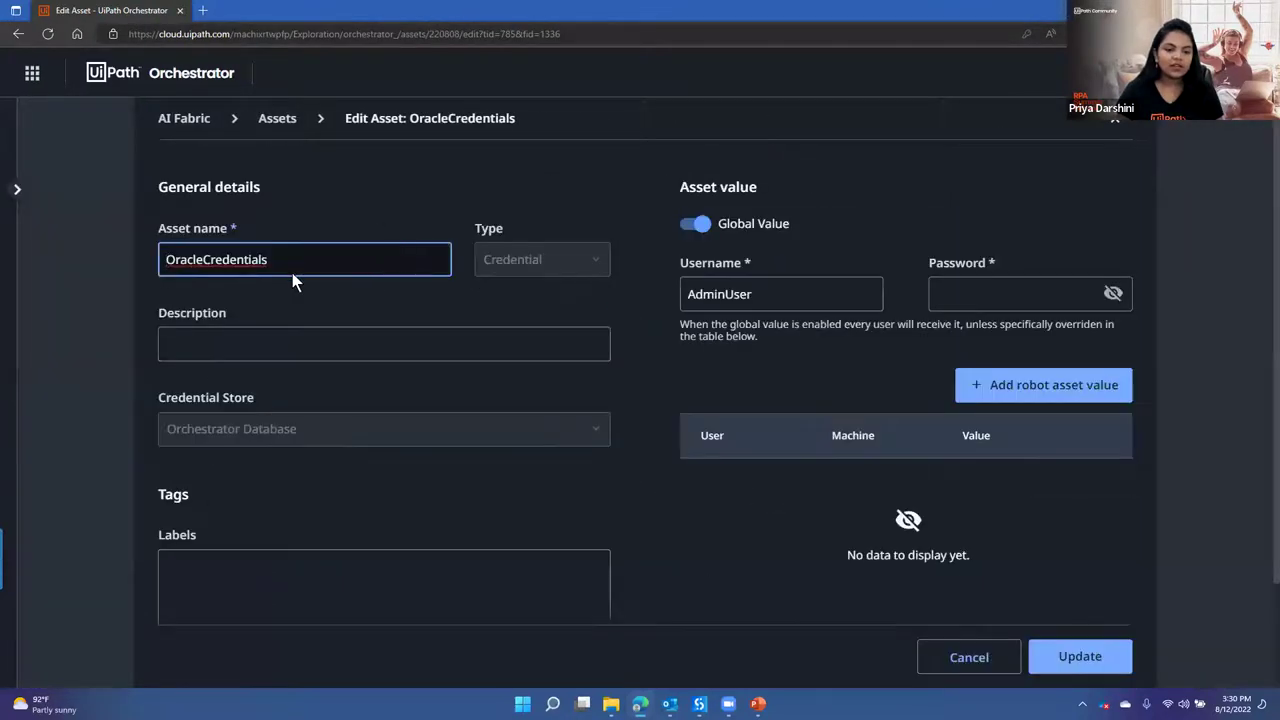
{"action": "double_click", "coordinate": [224, 260]}
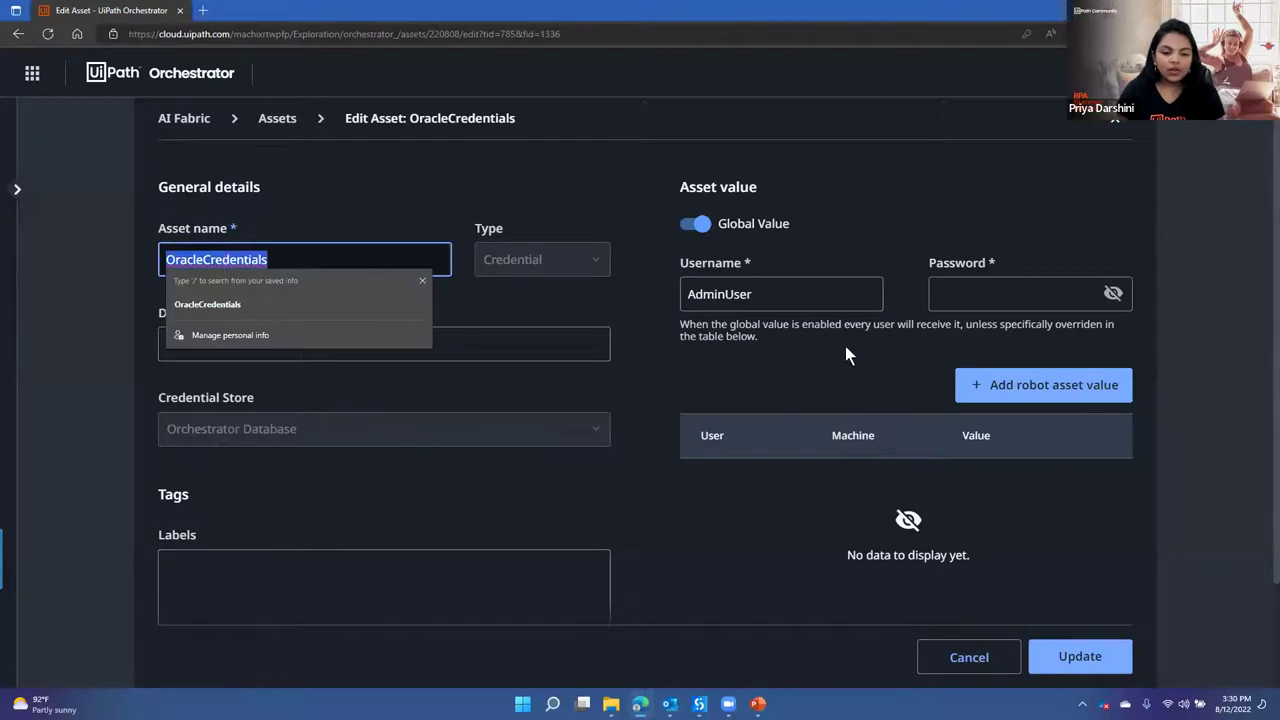
{"action": "left_click", "coordinate": [986, 664]}
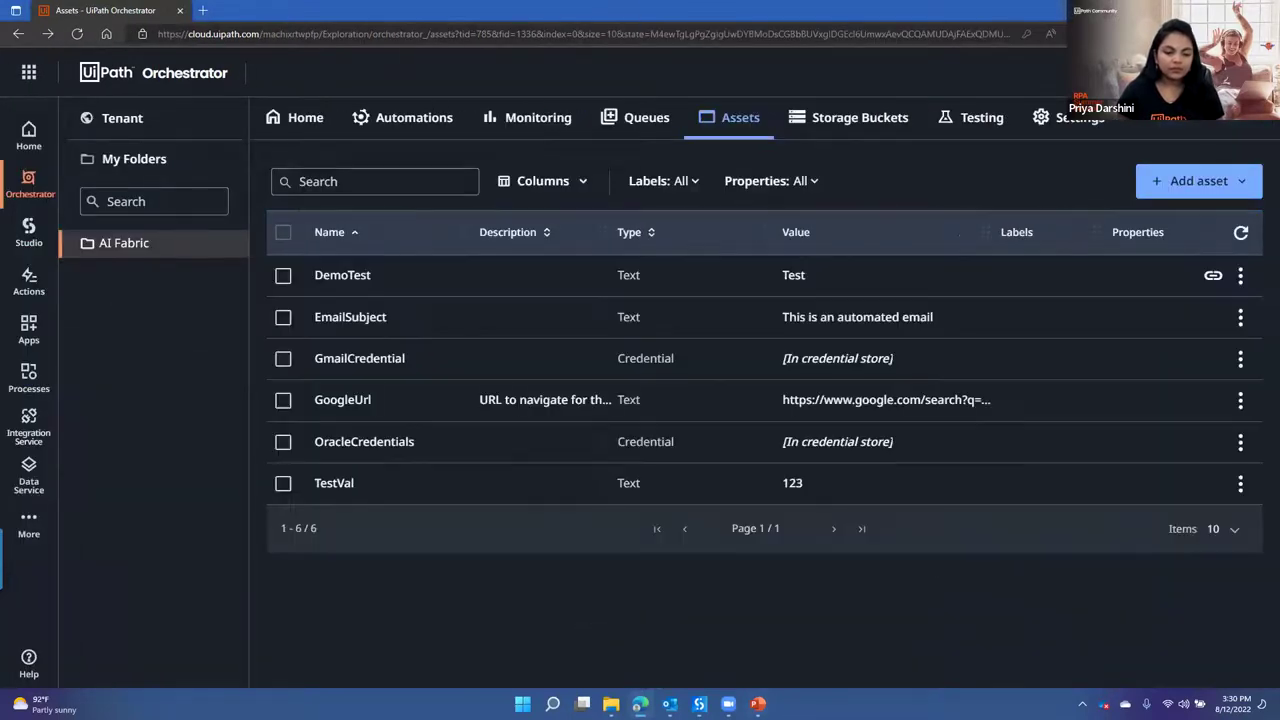
Step: Return to UiPath Studio and enter oracleUserName as the variable storing the Get Credential activity's username
{"action": "left_click", "coordinate": [699, 703]}
{"action": "left_click", "coordinate": [484, 410]}
{"action": "type", "text": "eUserName"}
{"action": "left_click", "coordinate": [538, 445]}
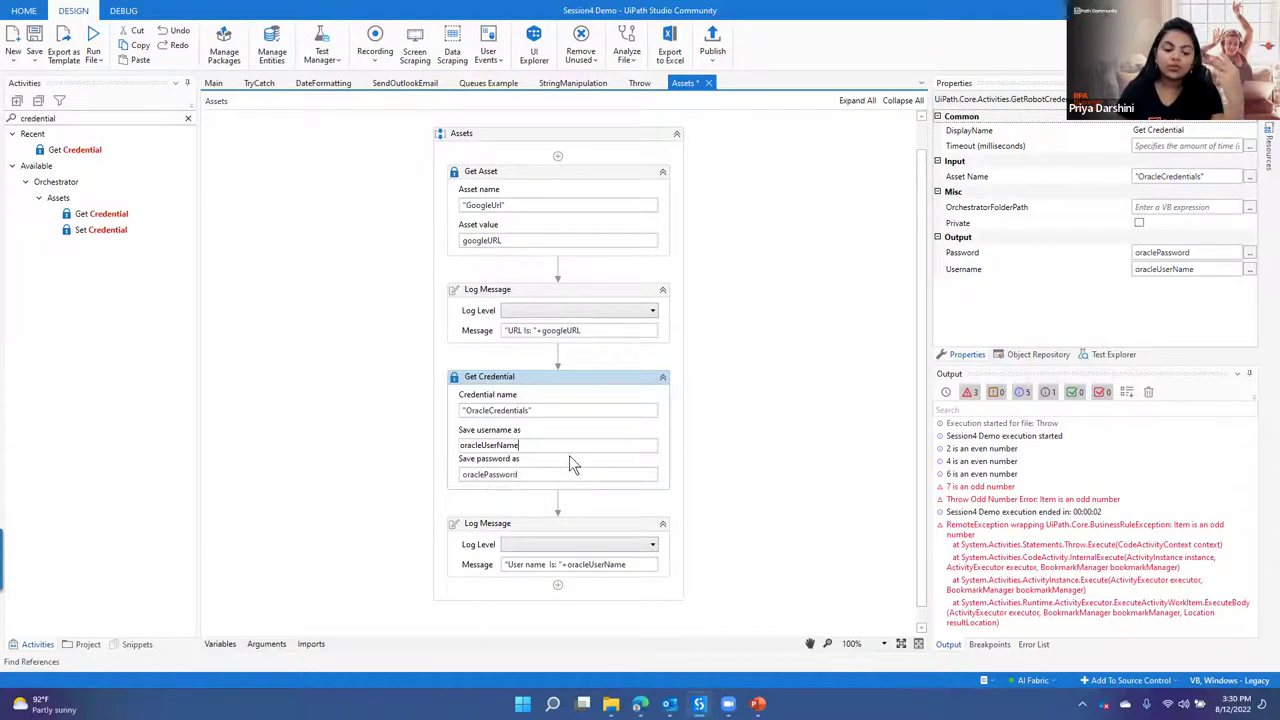
{"action": "double_click", "coordinate": [529, 446]}
{"action": "key", "text": "Delete"}
{"action": "type", "text": "oracleUserName"}
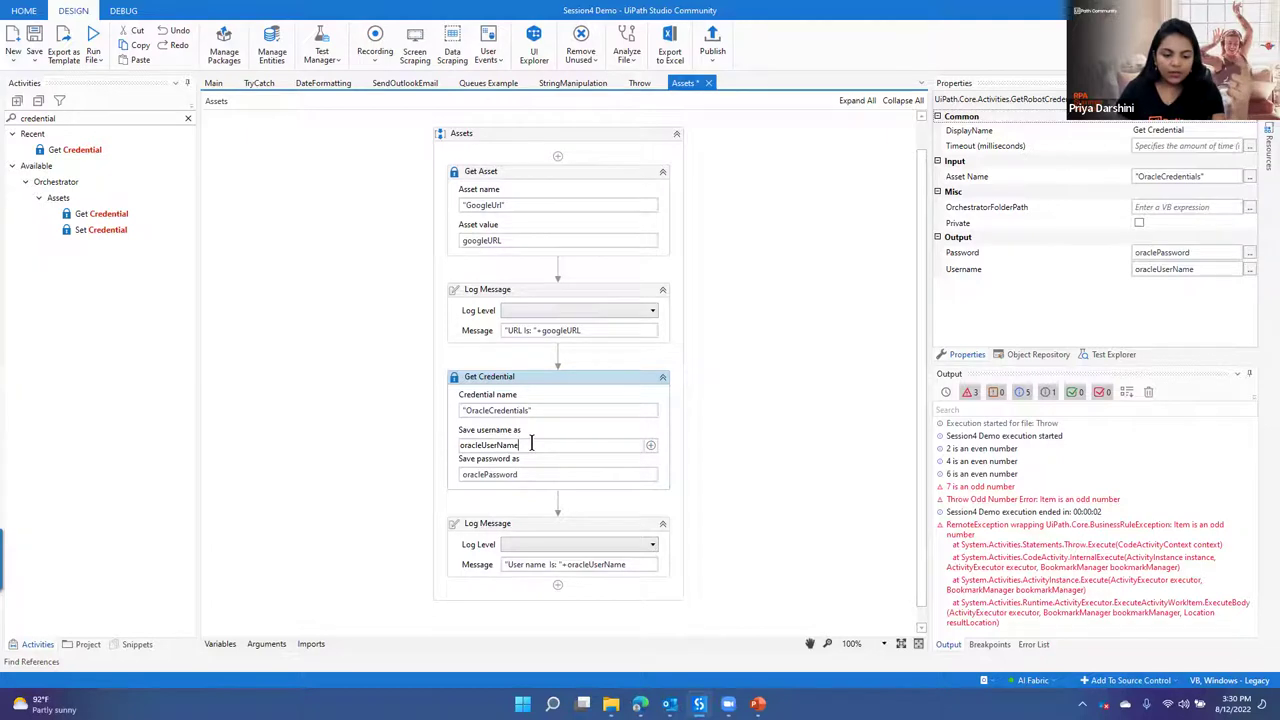
Step: Check the Get Credential activity's password output and the workflow's variable types, and hide the variable list again
{"action": "left_click", "coordinate": [545, 473]}
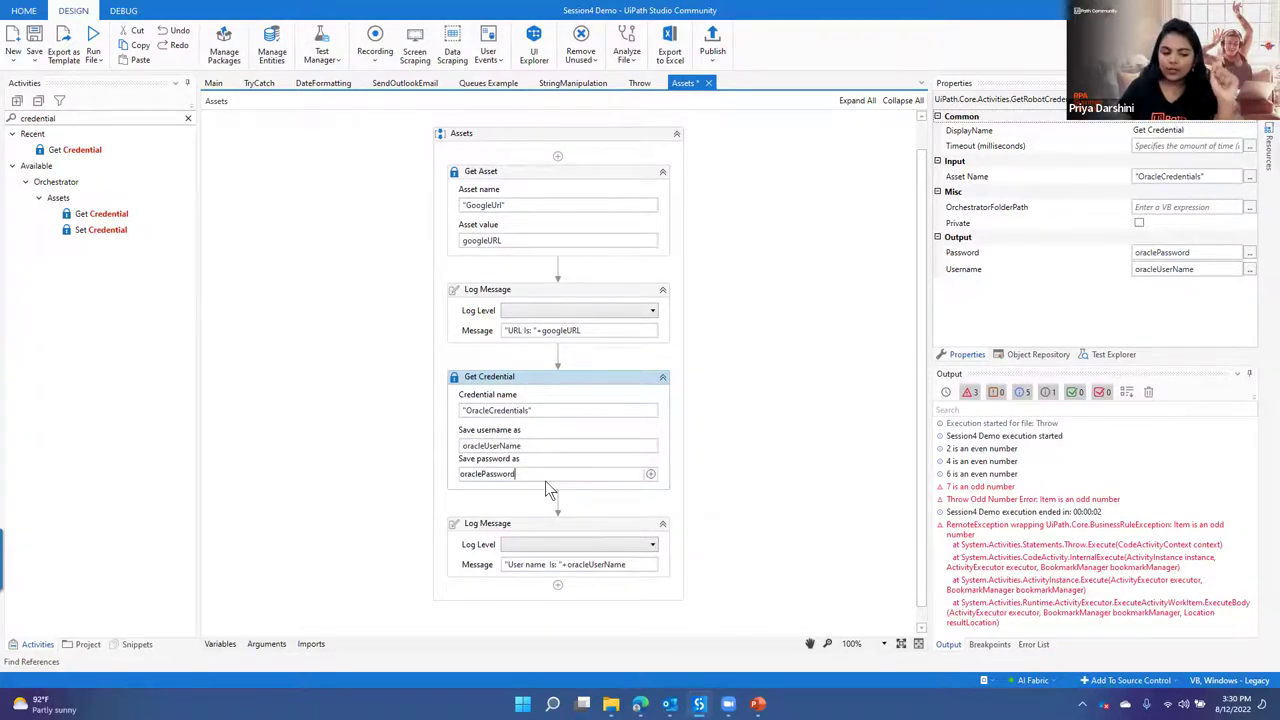
{"action": "left_click", "coordinate": [219, 644]}
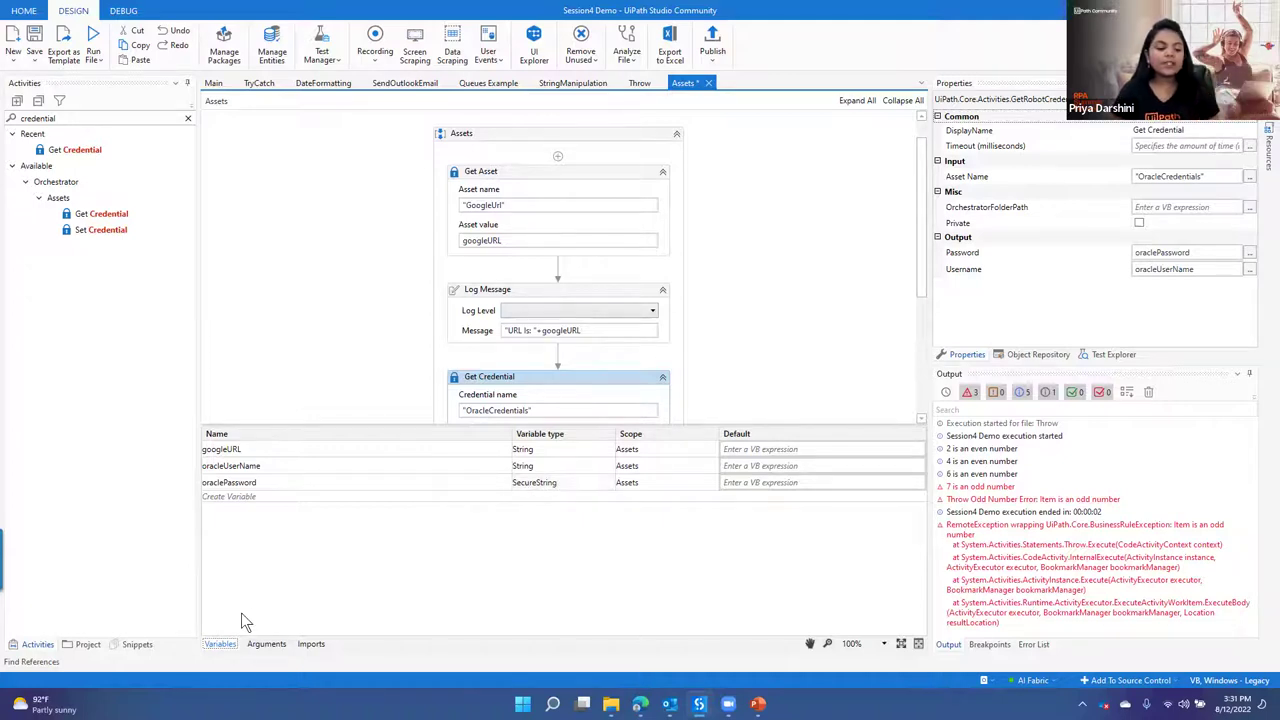
{"action": "left_click", "coordinate": [221, 645]}
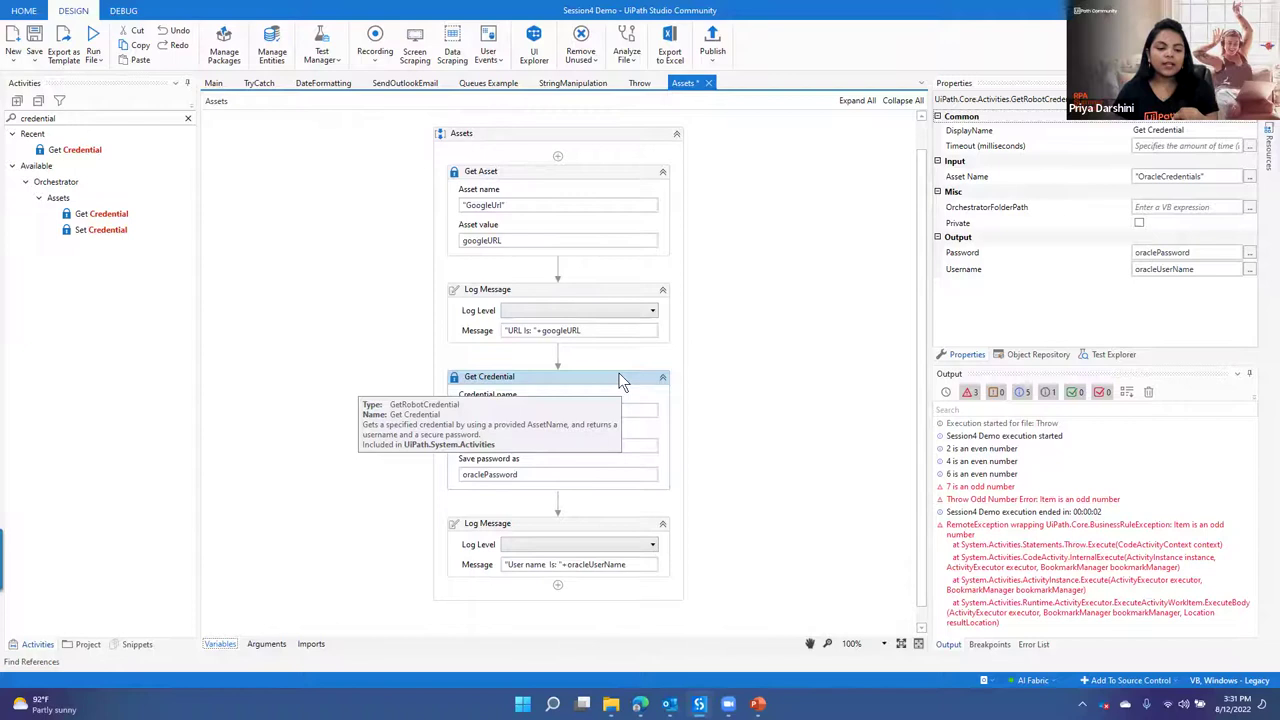
Step: Run the Assets workflow file and return from the Orchestrator browser window to UiPath Studio
{"action": "left_click", "coordinate": [804, 453]}
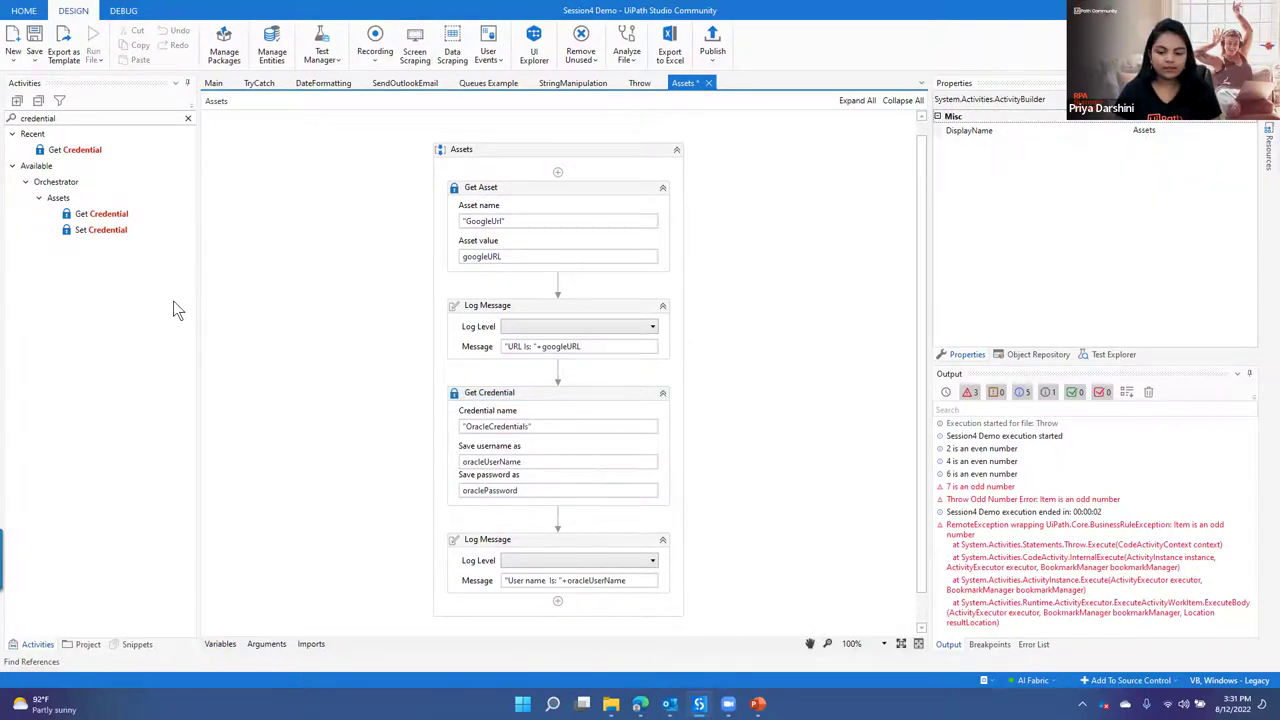
{"action": "key", "text": "alt+Tab"}
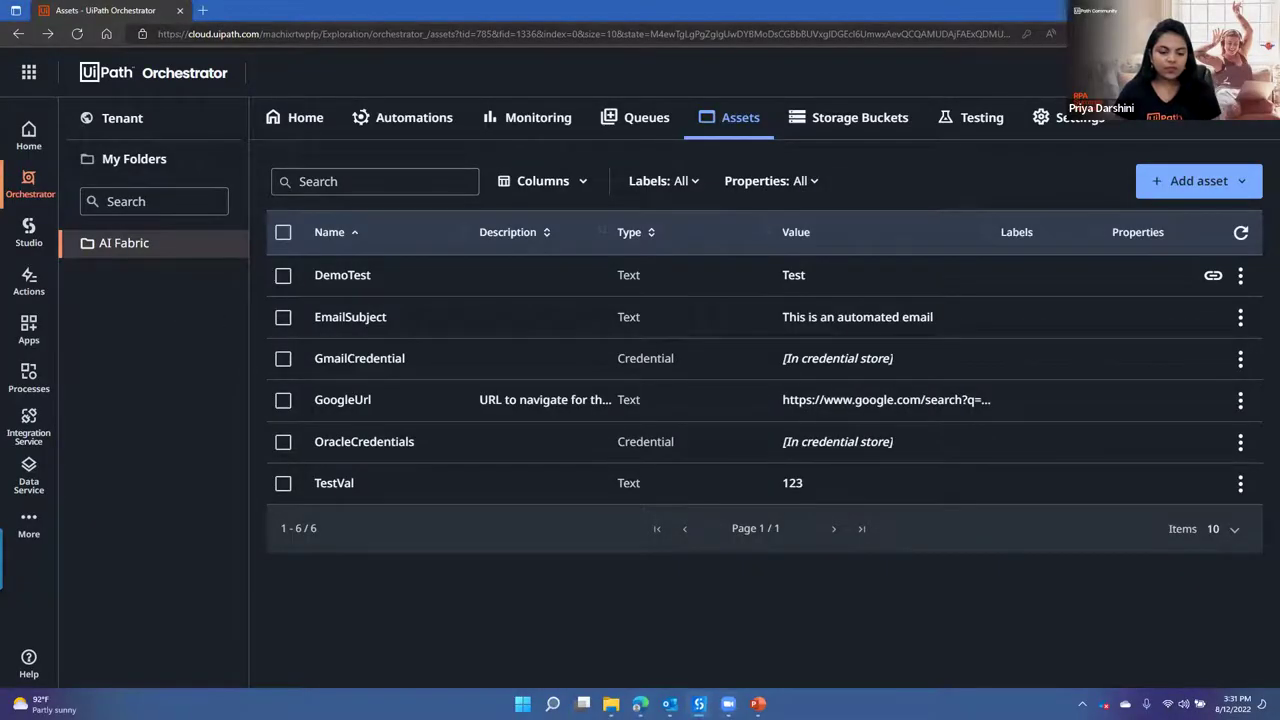
{"action": "key", "text": "alt+Tab"}
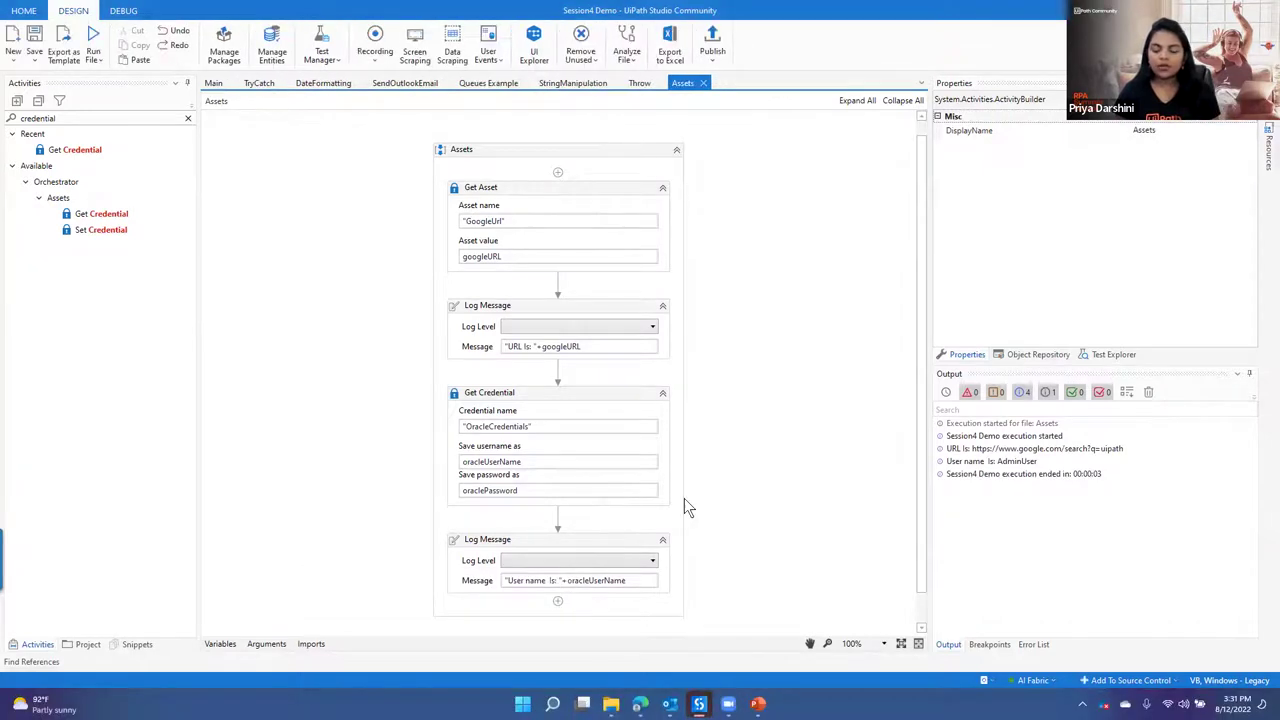
Step: Compare the logged URL and user name in the run output with the Get Asset and Get Credential activities
{"action": "left_click", "coordinate": [953, 452]}
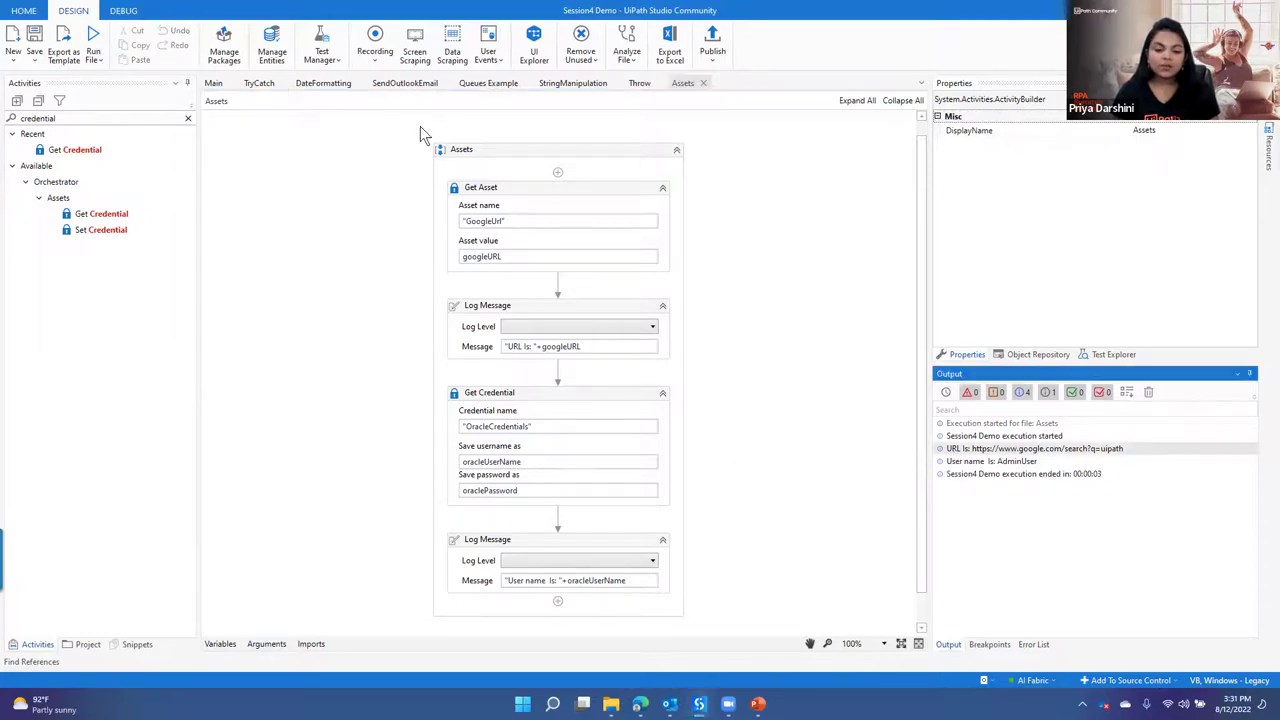
{"action": "left_click", "coordinate": [492, 190]}
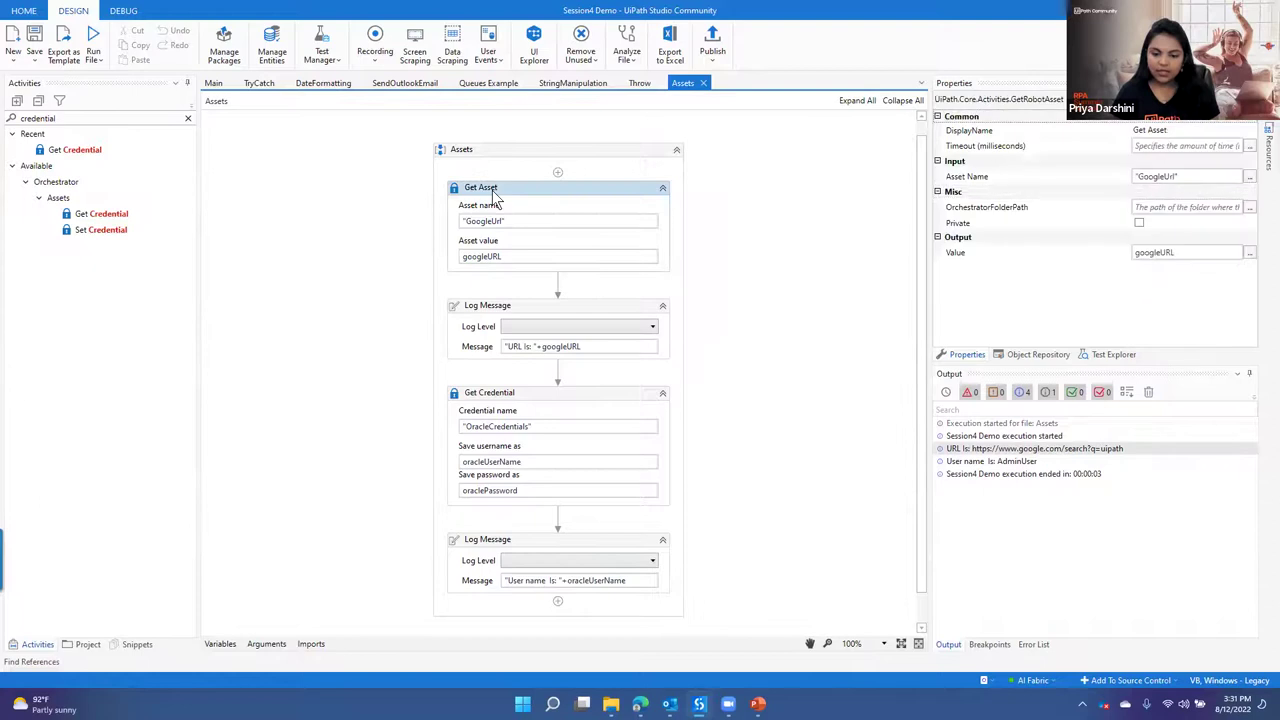
{"action": "left_click", "coordinate": [987, 462]}
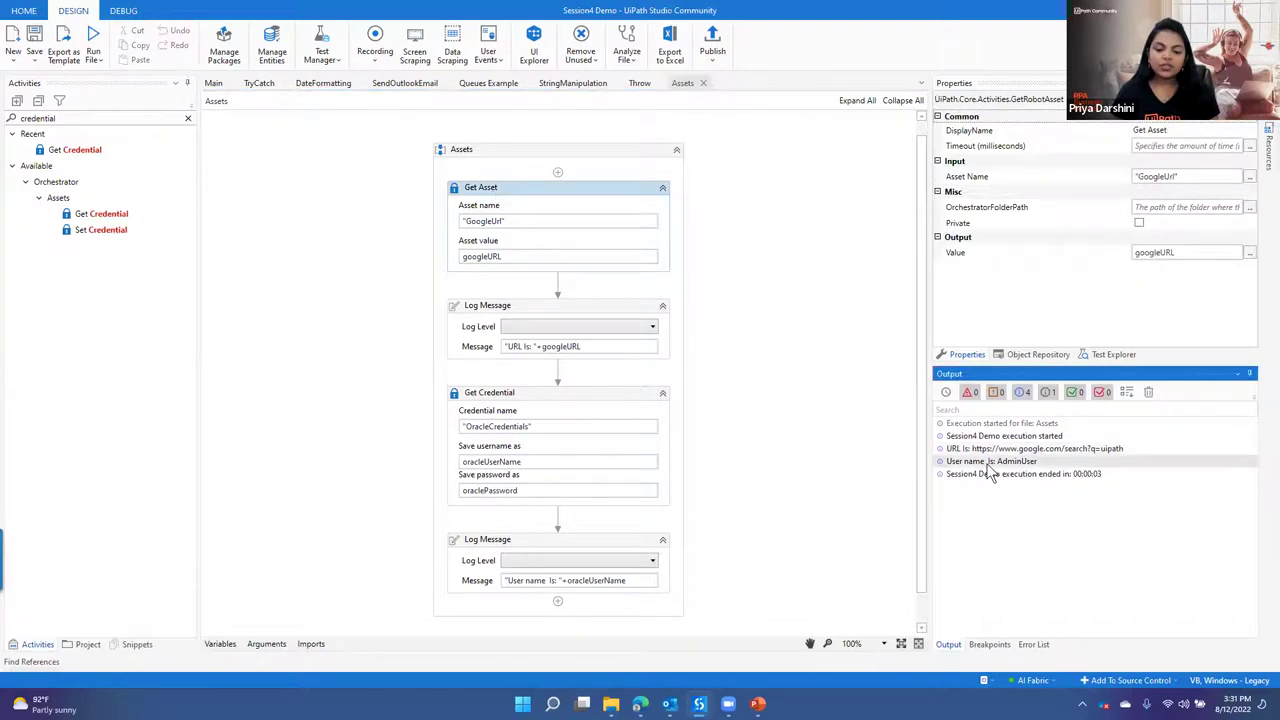
{"action": "left_click", "coordinate": [512, 394]}
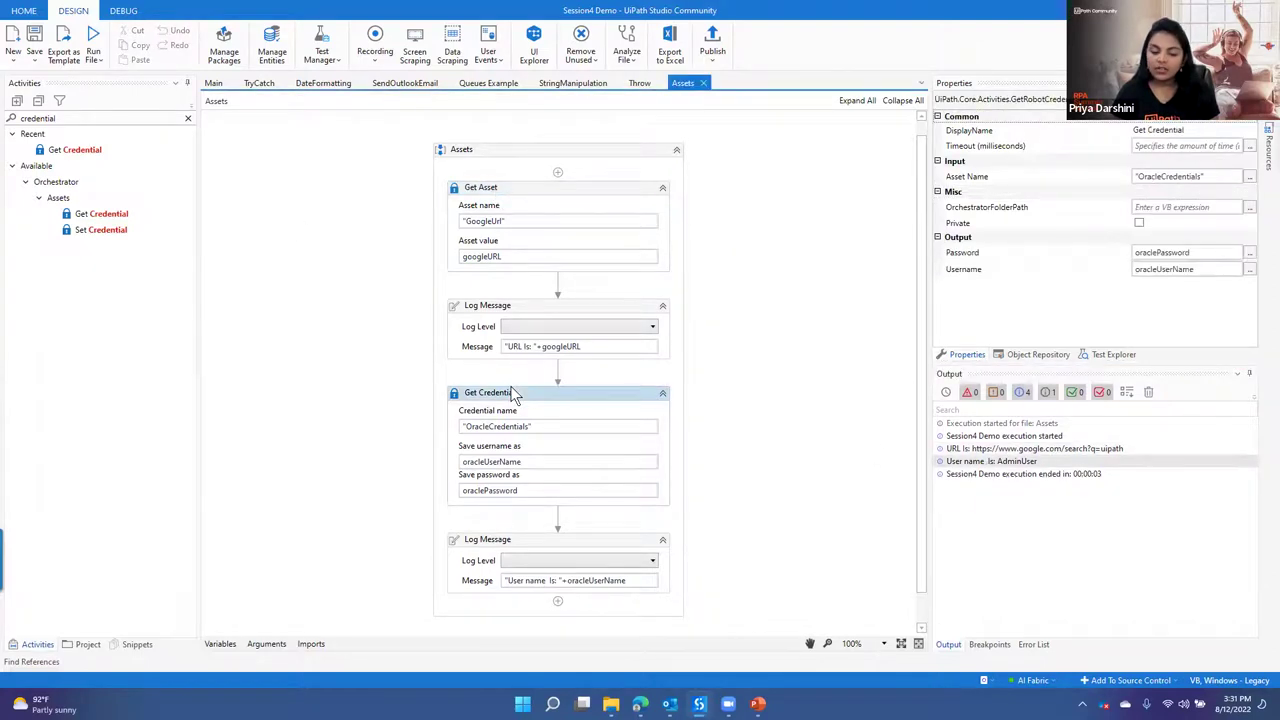
Step: Switch to the PowerPoint slide show with the "Leveraging Orchestrator Assets #2" slide
{"action": "left_click", "coordinate": [758, 703]}
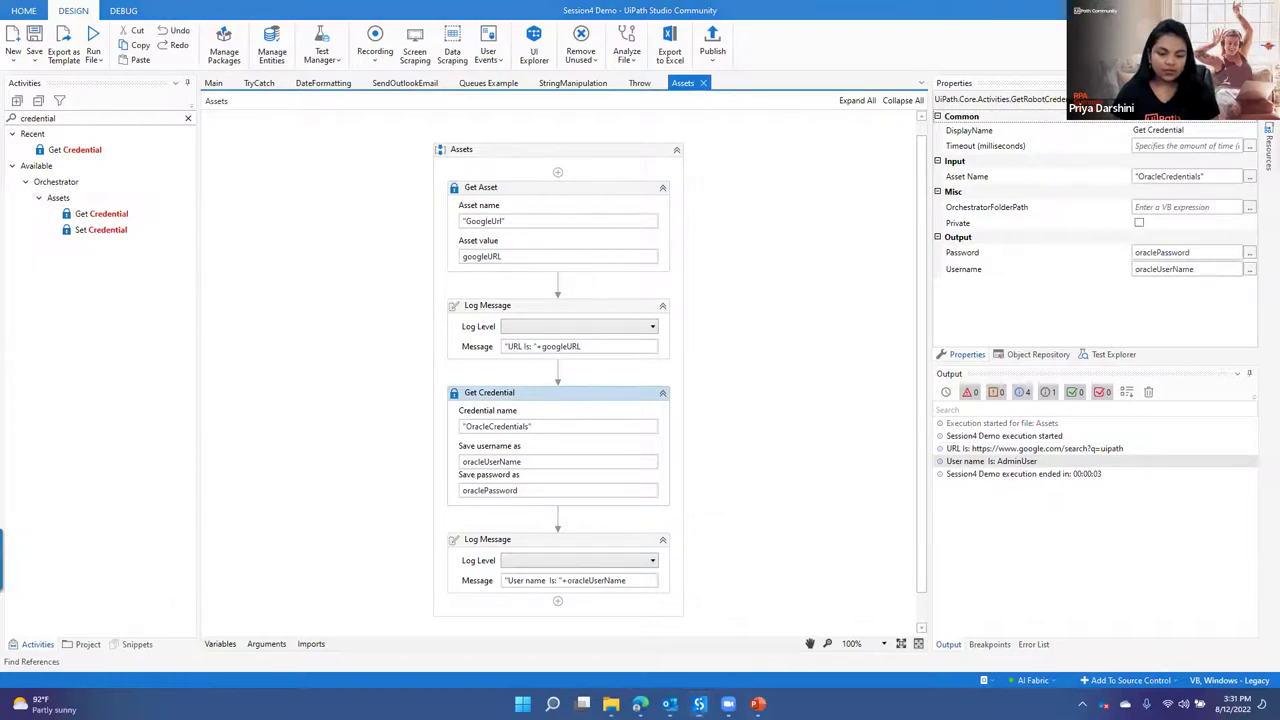
{"action": "left_click", "coordinate": [820, 645]}
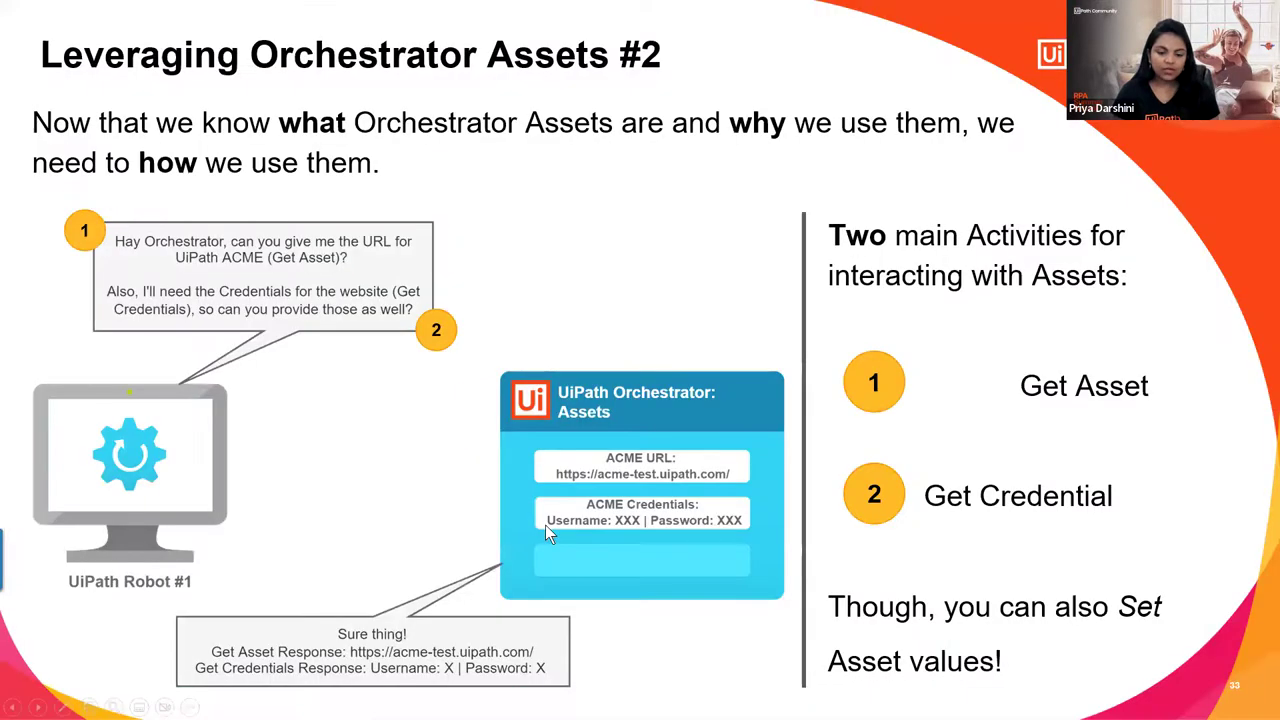